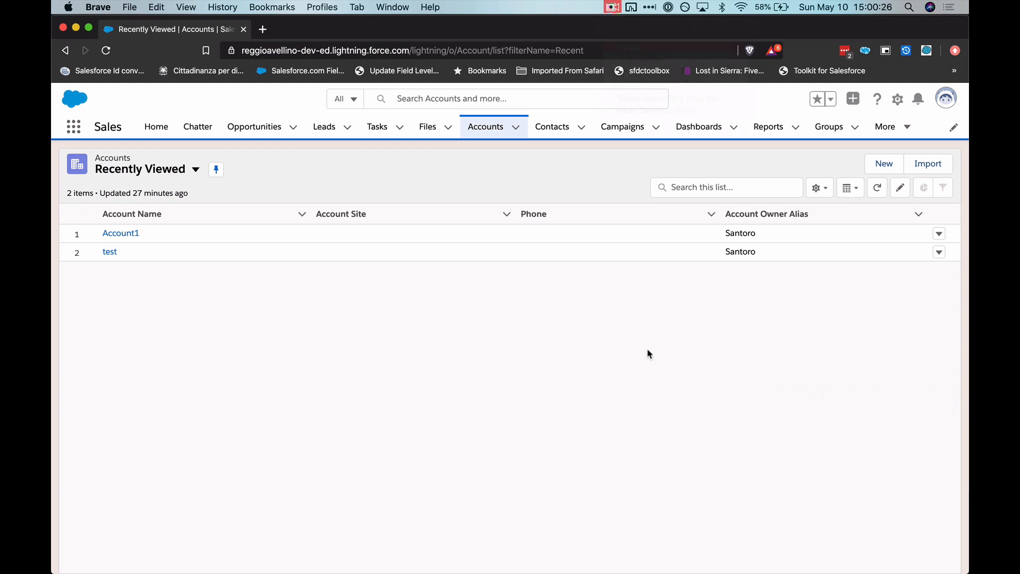
- Open the Account1 record and look through the full list of its related contacts
{"action": "left_click", "coordinate": [130, 236]}
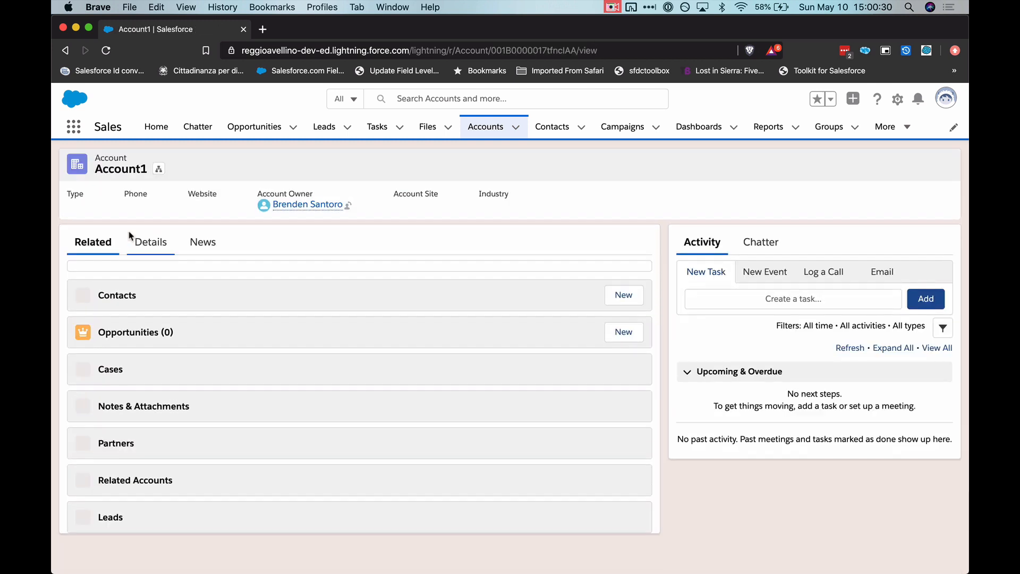
{"action": "left_click", "coordinate": [142, 256]}
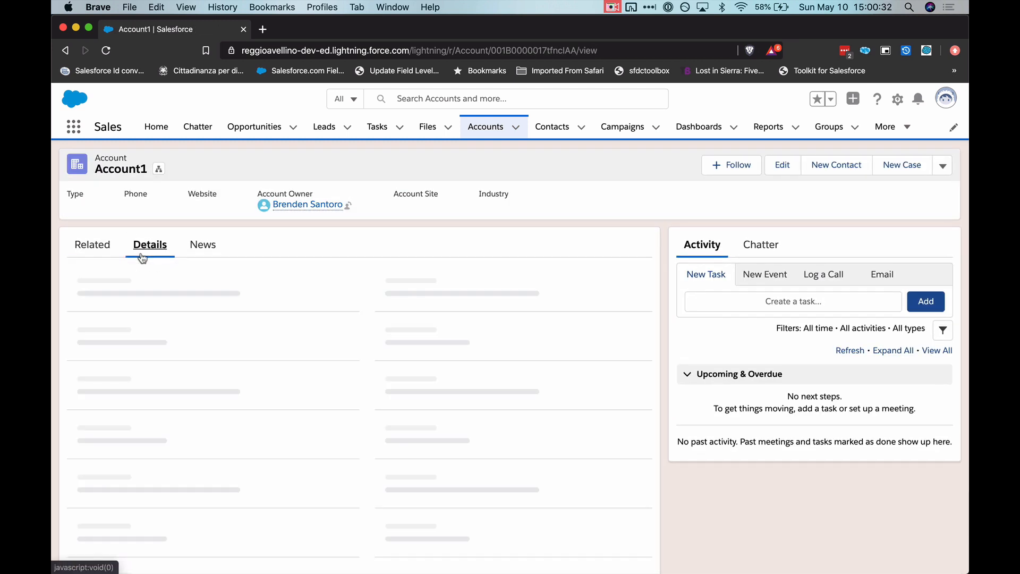
{"action": "left_click", "coordinate": [101, 254]}
{"action": "scroll", "coordinate": [119, 319], "scroll_direction": "down", "scroll_amount": 2}
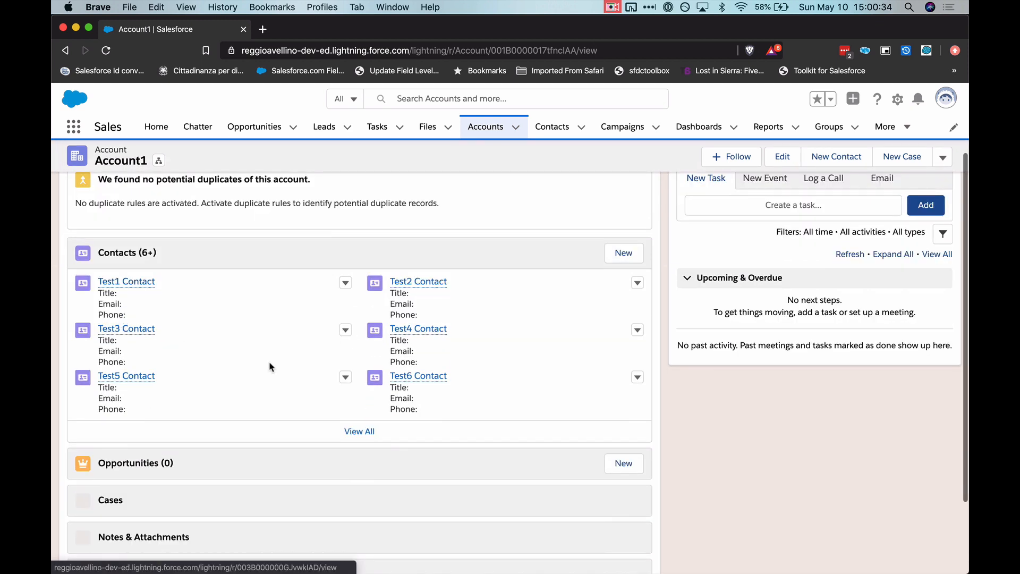
{"action": "left_click", "coordinate": [359, 431]}
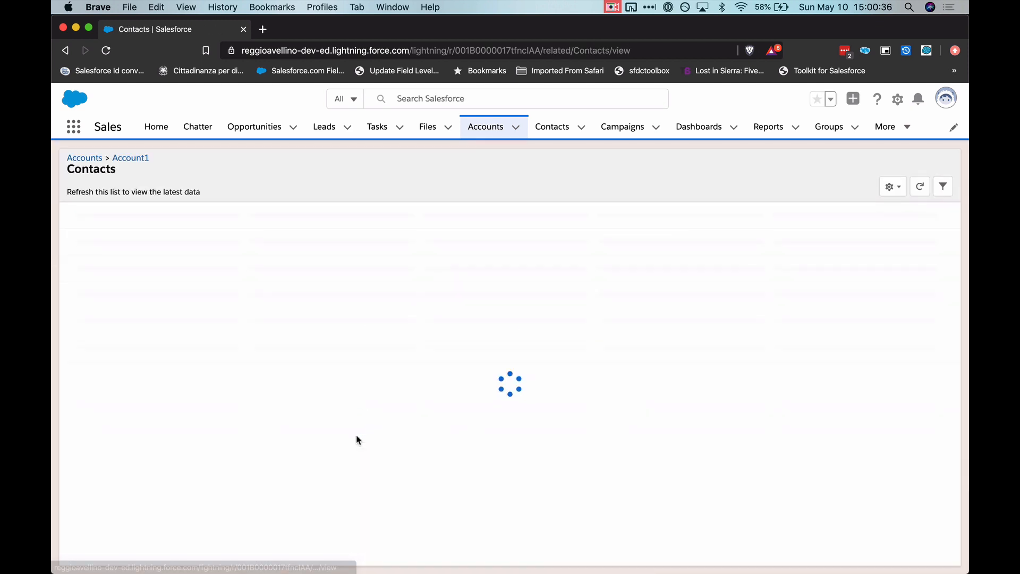
{"action": "scroll", "coordinate": [357, 439], "scroll_direction": "down", "scroll_amount": 2}
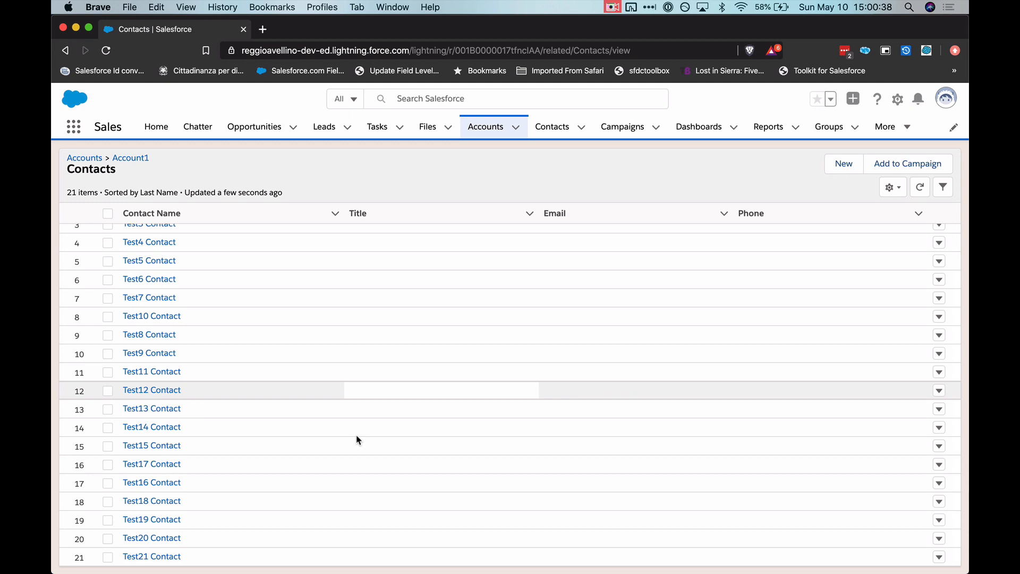
{"action": "scroll", "coordinate": [357, 439], "scroll_direction": "up", "scroll_amount": 2}
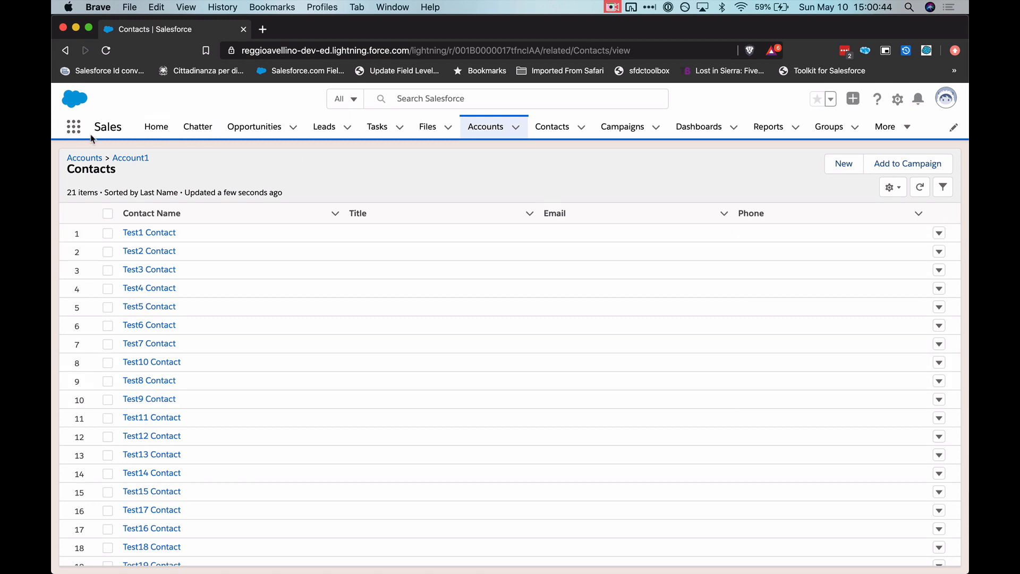
- Return to the Account1 record and review its detail fields and related lists
{"action": "left_click", "coordinate": [127, 160]}
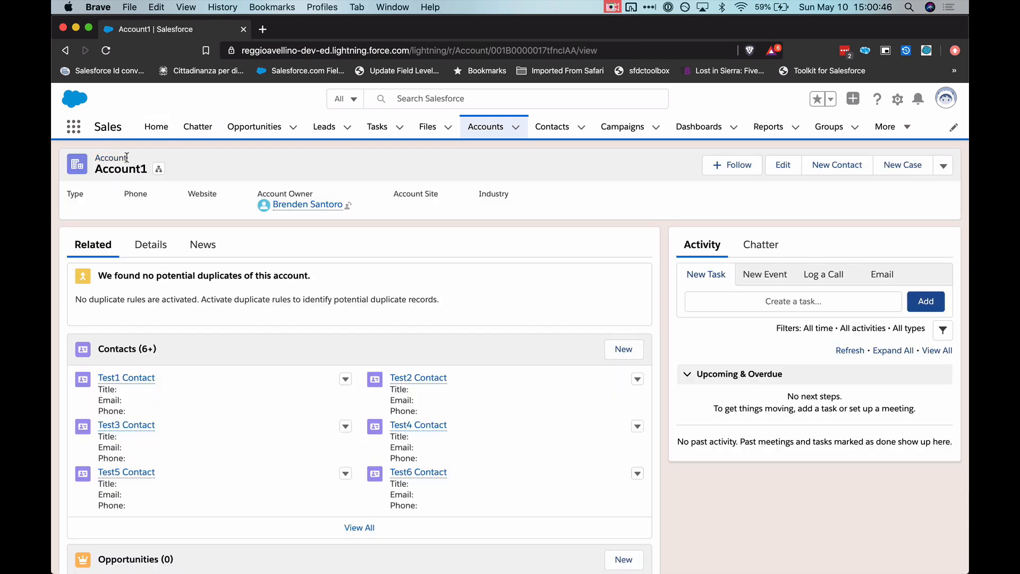
{"action": "left_click", "coordinate": [141, 249]}
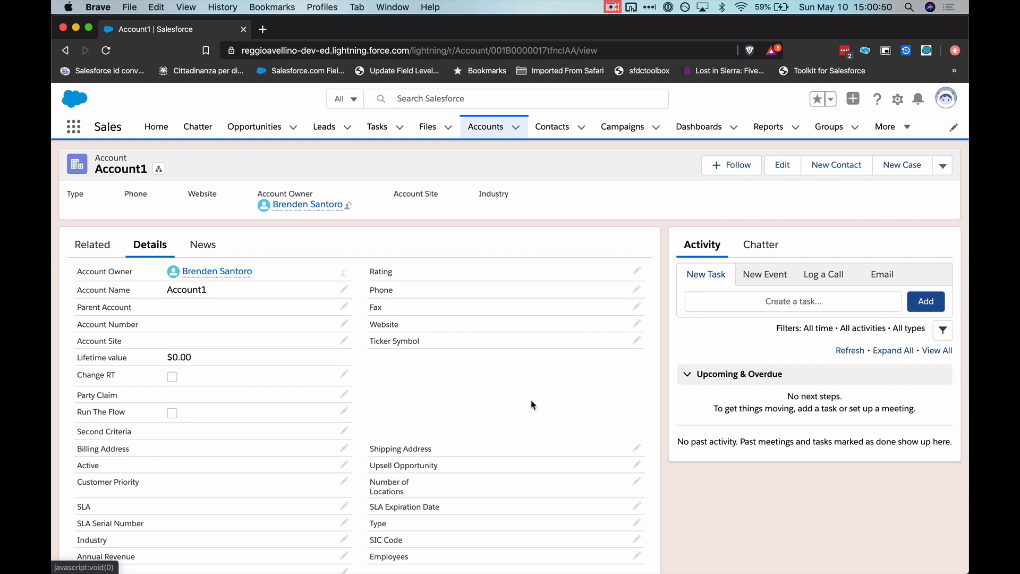
{"action": "left_click", "coordinate": [103, 254]}
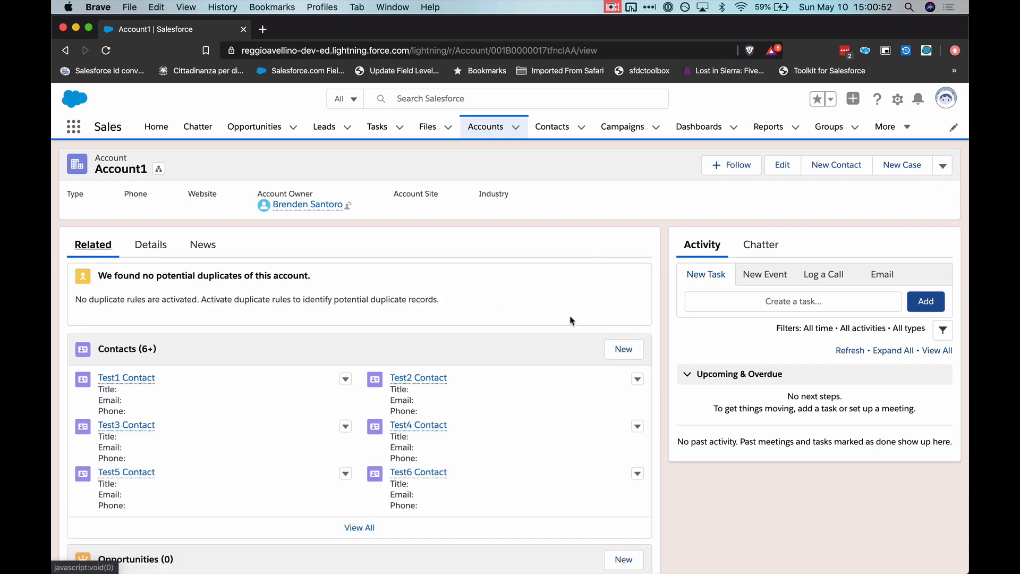
{"action": "scroll", "coordinate": [278, 491], "scroll_direction": "down", "scroll_amount": 3}
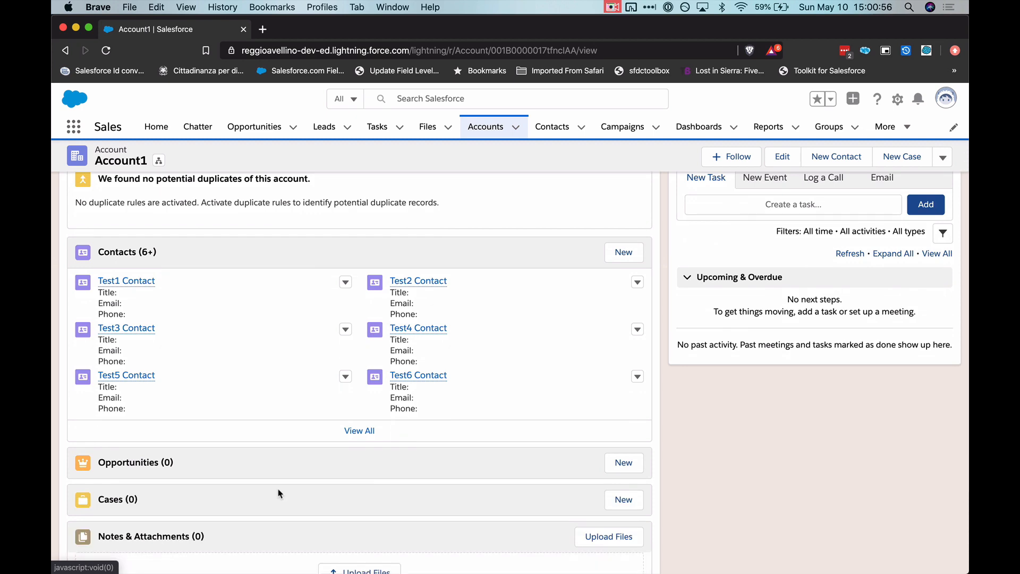
{"action": "scroll", "coordinate": [279, 493], "scroll_direction": "up", "scroll_amount": 3}
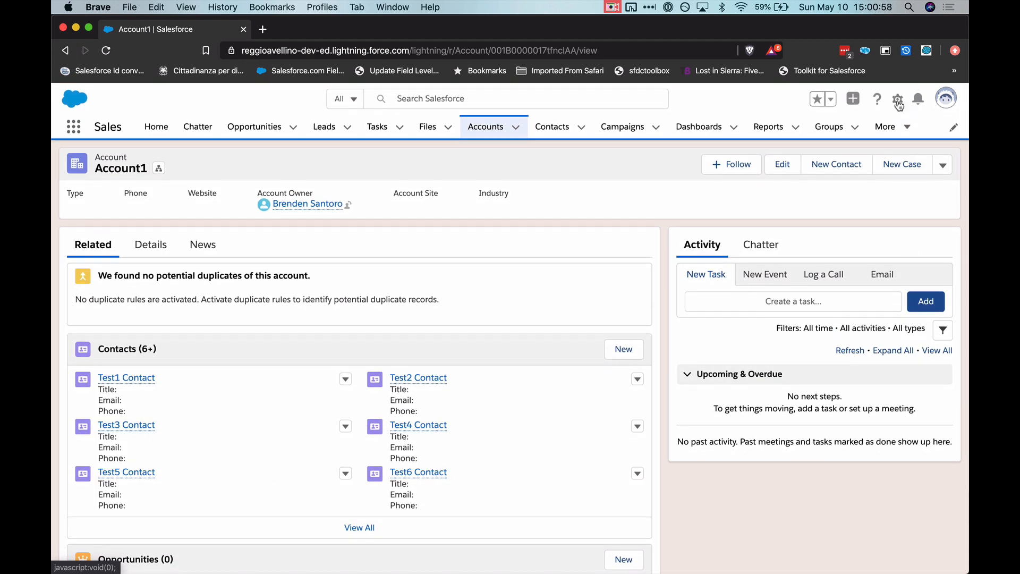
- Open Setup and find the Flows page by searching for "flow"
{"action": "left_click", "coordinate": [898, 101]}
{"action": "left_click", "coordinate": [850, 142]}
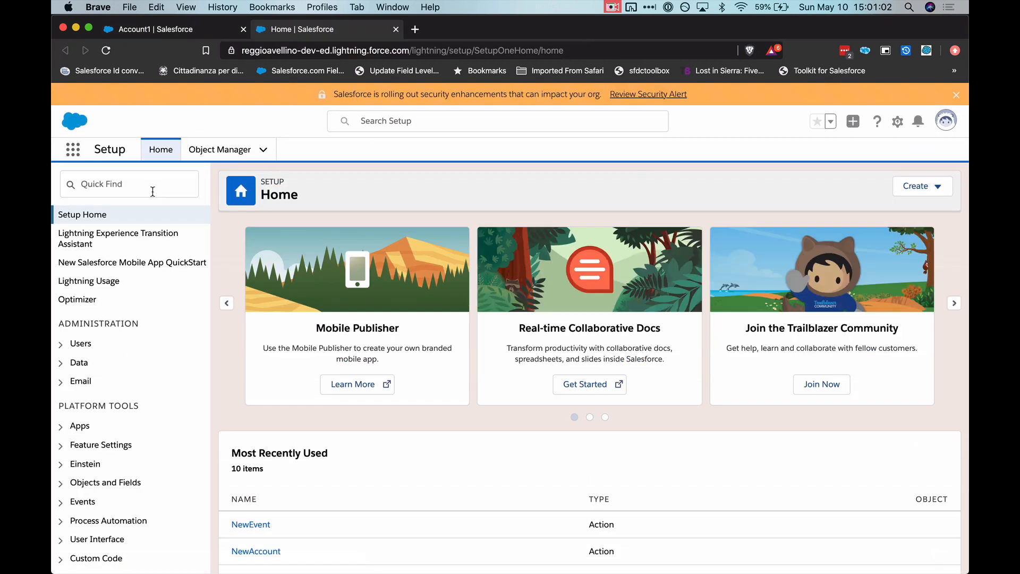
{"action": "left_click", "coordinate": [152, 191]}
{"action": "type", "text": "flow"}
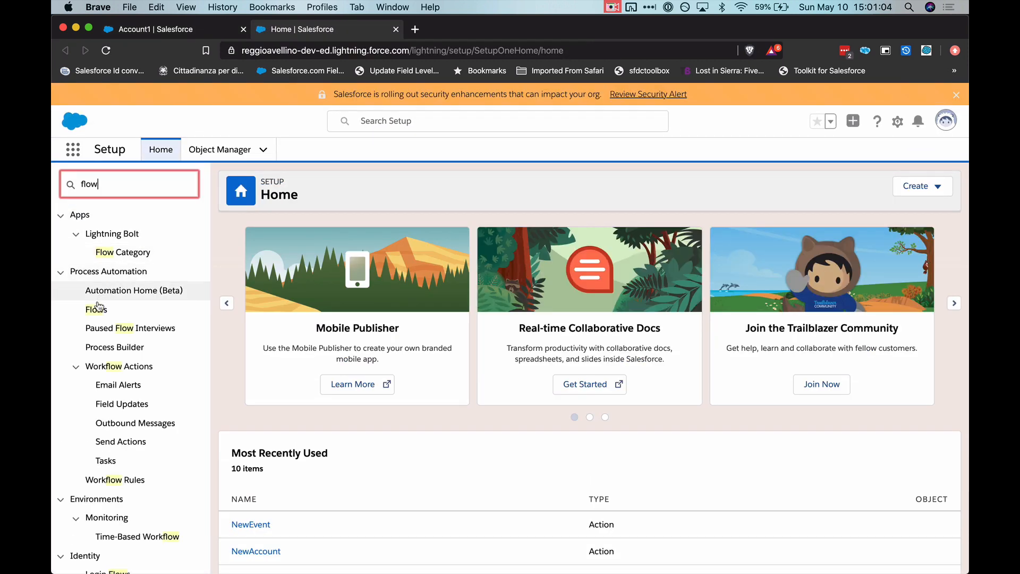
{"action": "left_click", "coordinate": [96, 309]}
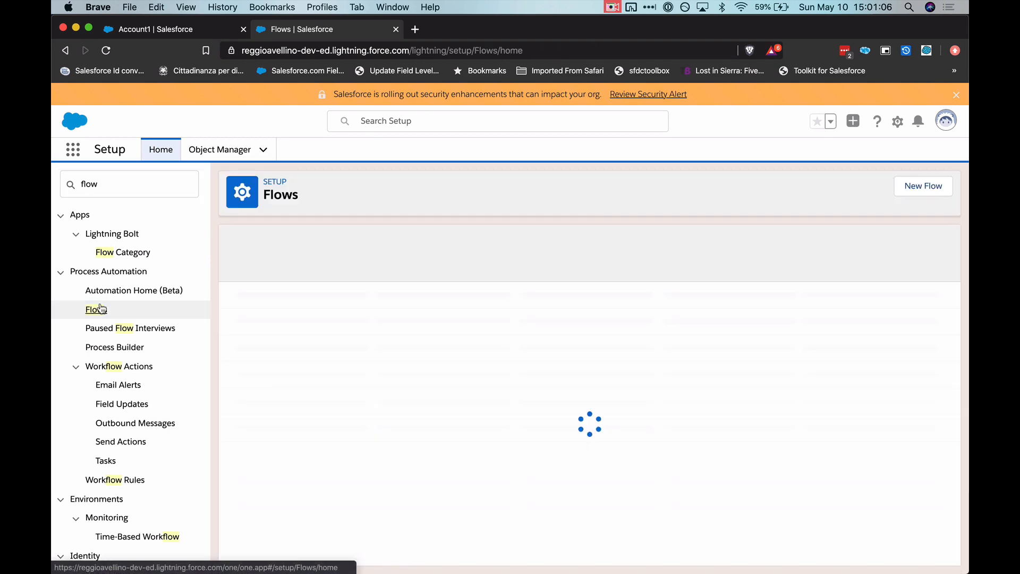
- Create a new flow of the Record-Changed Flow type
{"action": "left_click", "coordinate": [924, 184]}
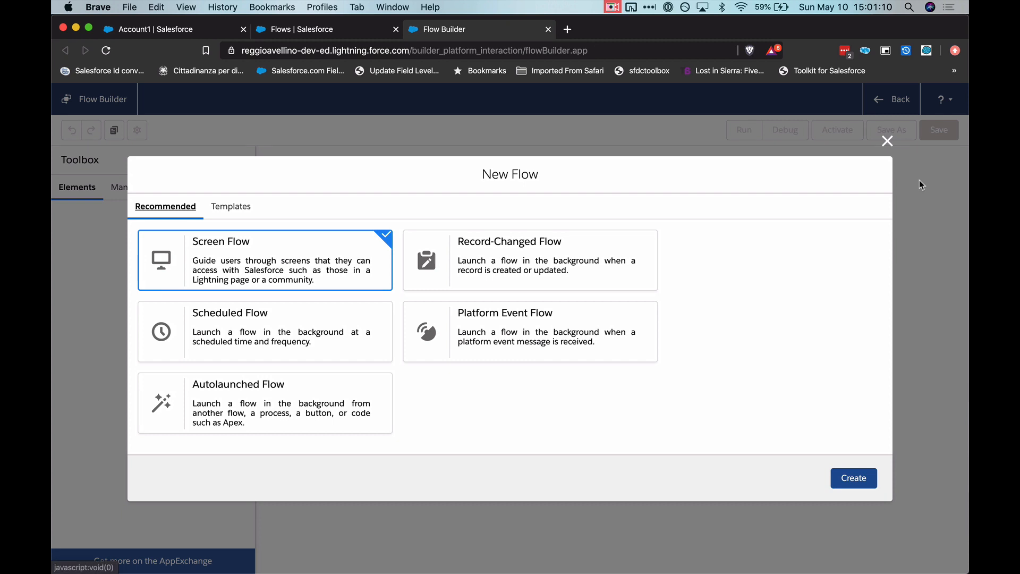
{"action": "left_click", "coordinate": [524, 264]}
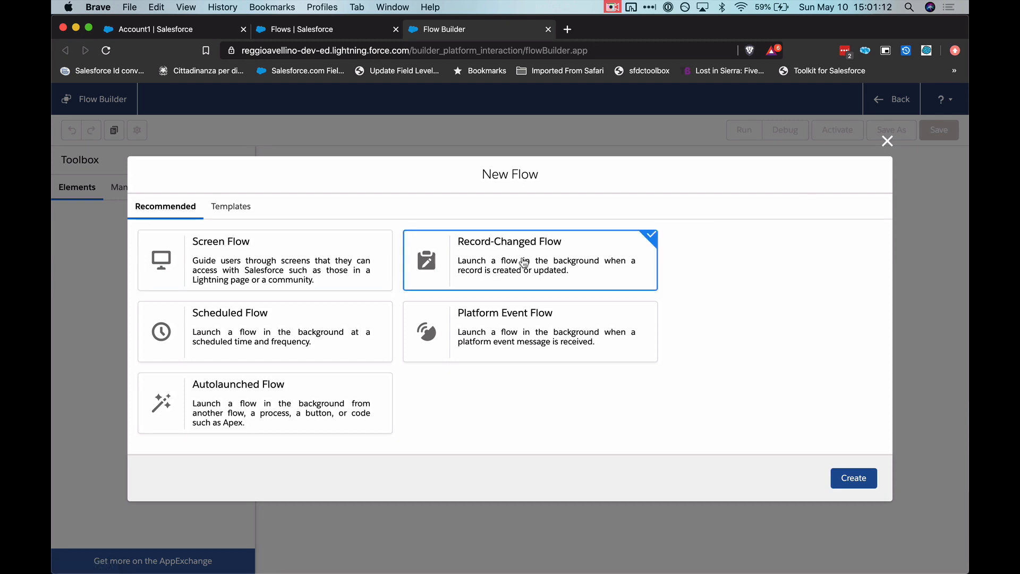
{"action": "left_click", "coordinate": [832, 481]}
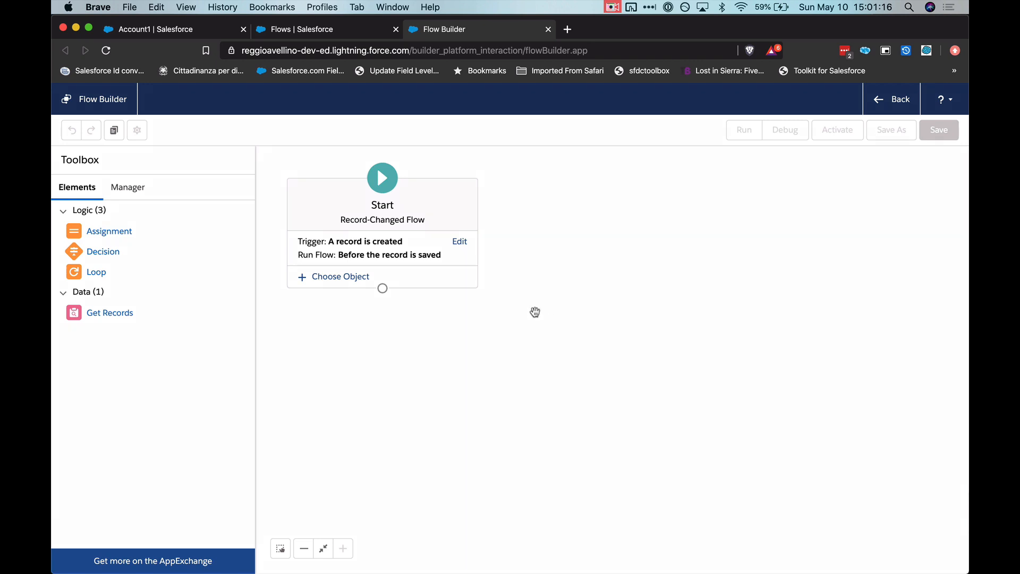
- Configure the flow trigger for when a record is created or updated, running after the record is saved
{"action": "left_click", "coordinate": [460, 242]}
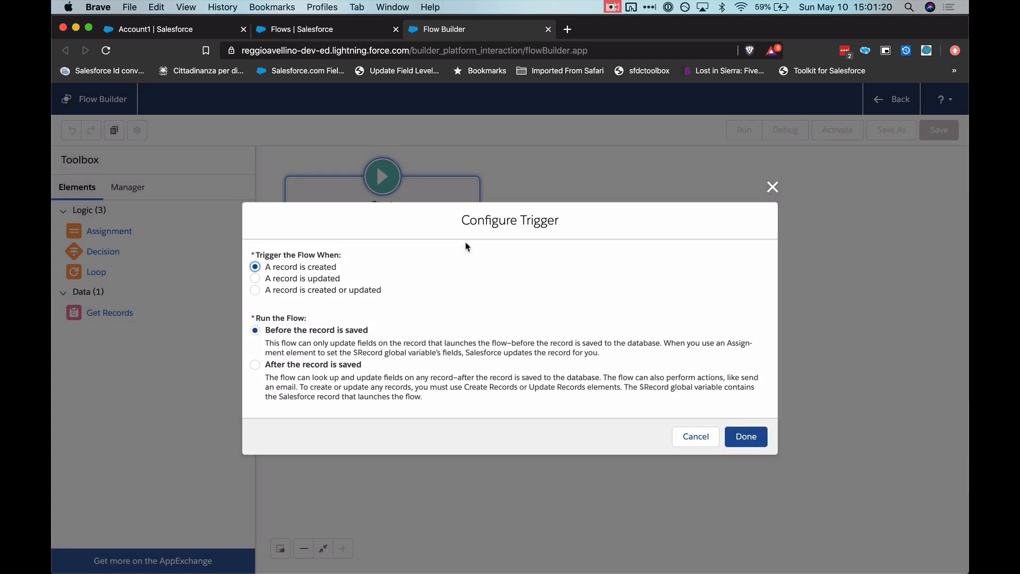
{"action": "left_click", "coordinate": [352, 290]}
{"action": "left_click", "coordinate": [307, 366]}
{"action": "left_click", "coordinate": [752, 445]}
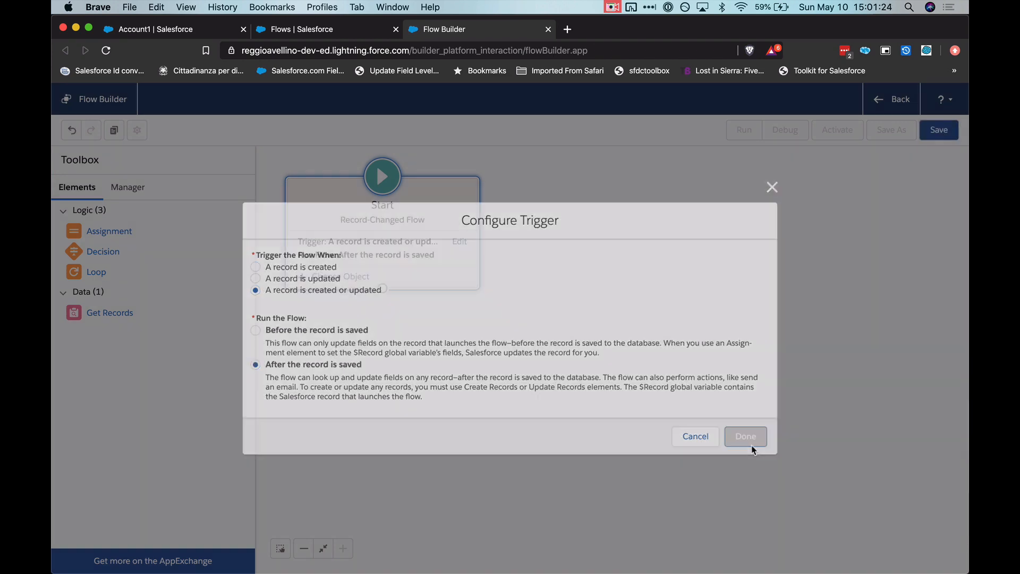
- Choose Account as the object that triggers the flow
{"action": "left_click", "coordinate": [363, 281]}
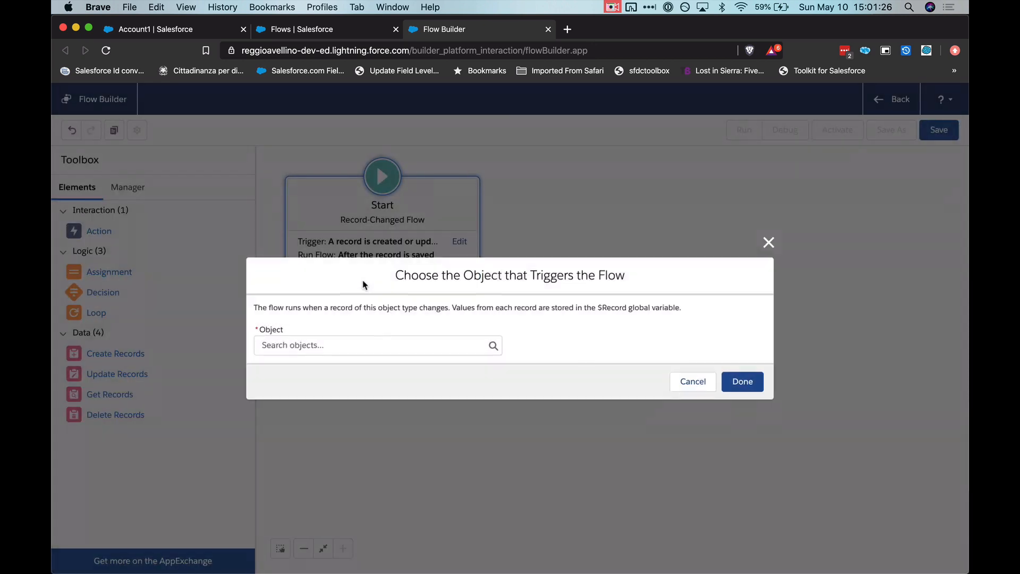
{"action": "left_click", "coordinate": [339, 353]}
{"action": "type", "text": "acc"}
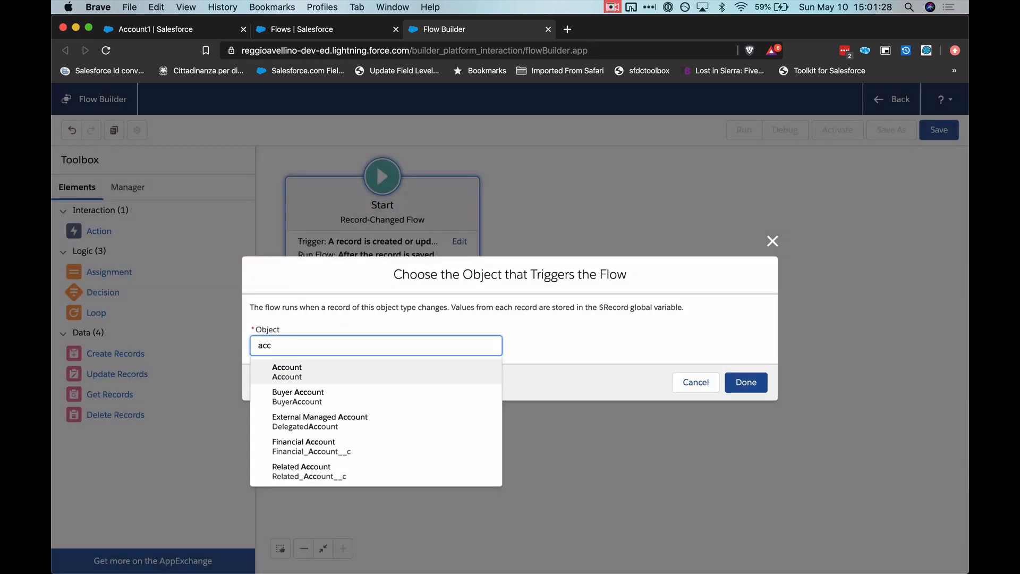
{"action": "left_click", "coordinate": [281, 371]}
{"action": "left_click", "coordinate": [743, 383]}
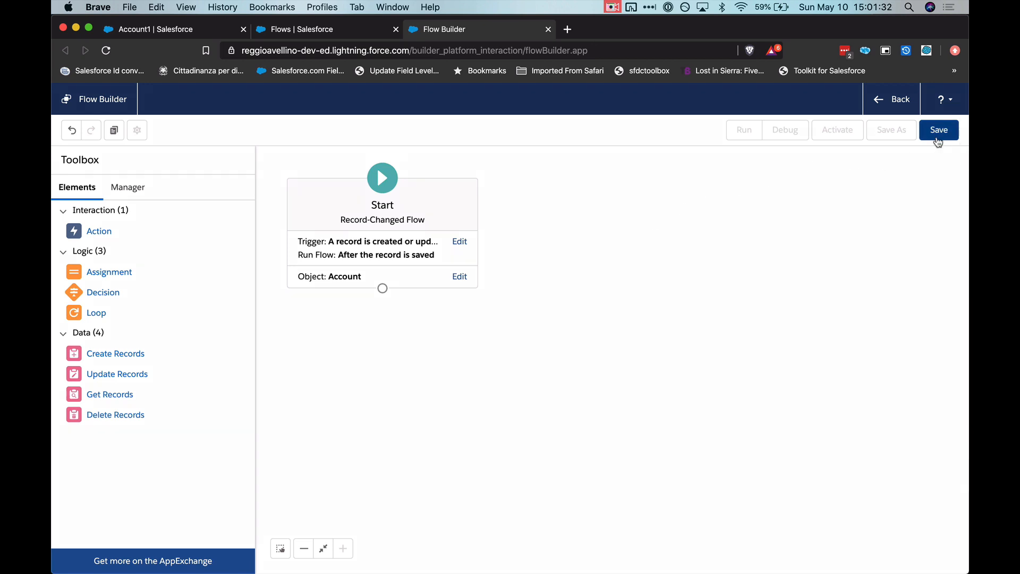
- Save the flow with the label "Account-Contact Phone Number Flow" and dismiss the issues notice
{"action": "left_click", "coordinate": [937, 139]}
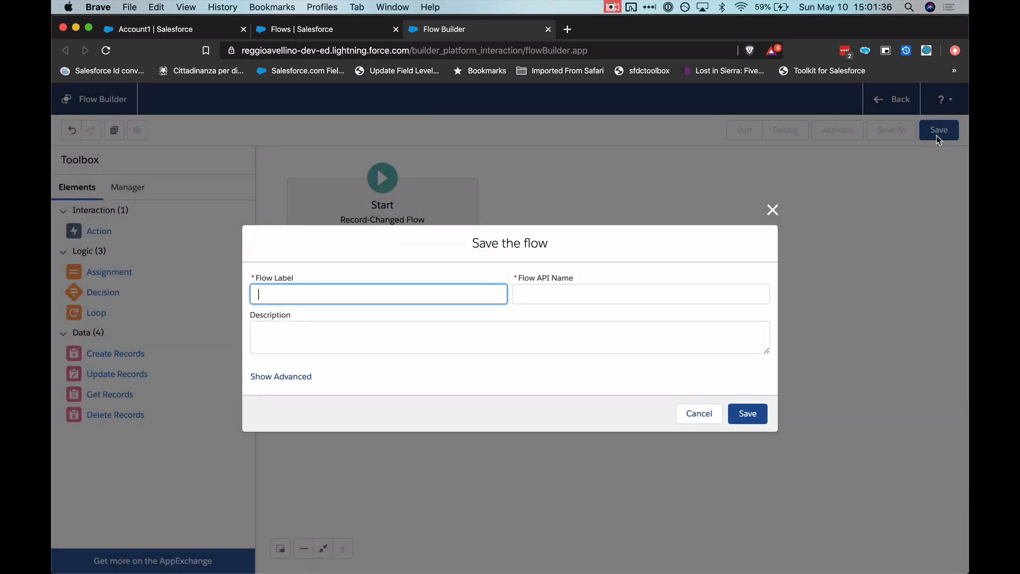
{"action": "type", "text": "Account-Contact Phone Number Flow"}
{"action": "key", "text": "Tab"}
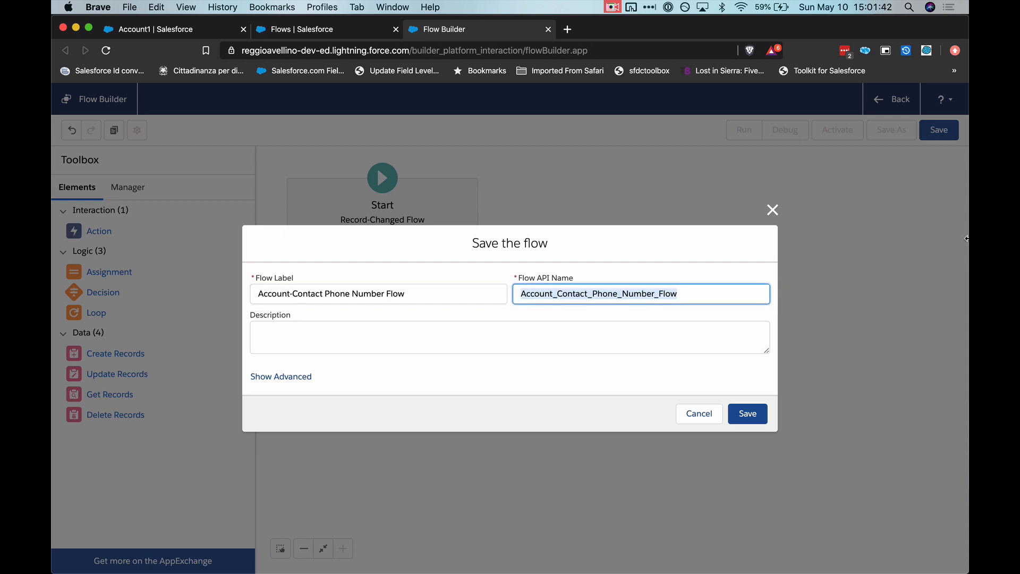
{"action": "left_click", "coordinate": [745, 412]}
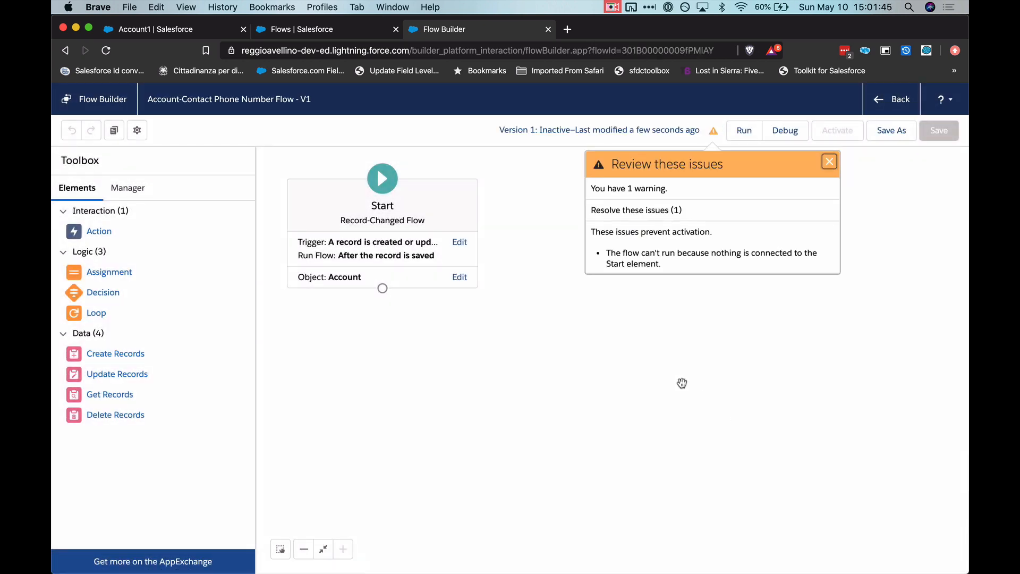
{"action": "left_click", "coordinate": [829, 162]}
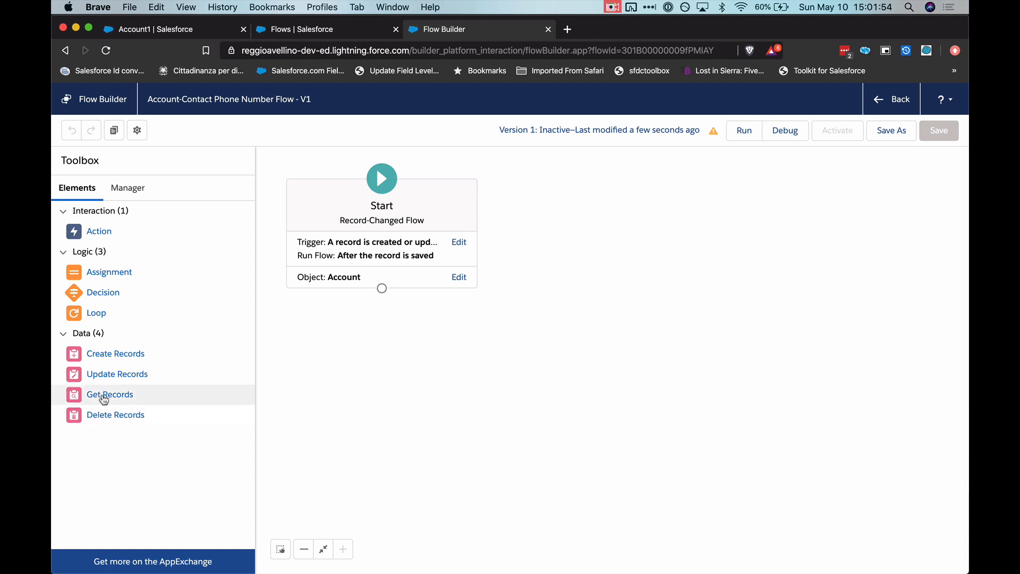
- Add a Get Records element below Start, labelled "Get All Contacts", that retrieves records of the Contact object
{"action": "left_click_drag", "start_coordinate": [94, 400], "coordinate": [367, 315]}
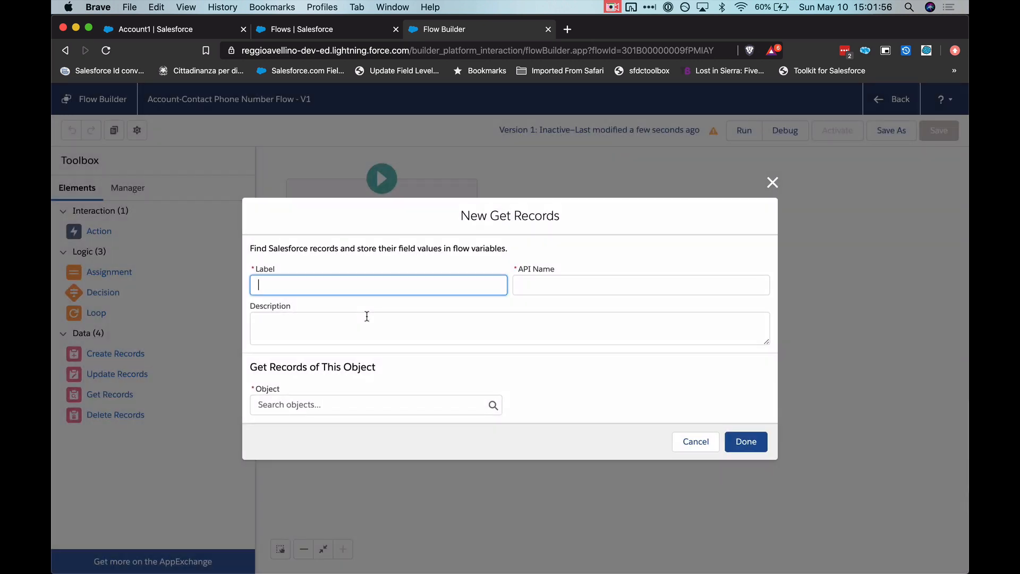
{"action": "type", "text": "Get A"}
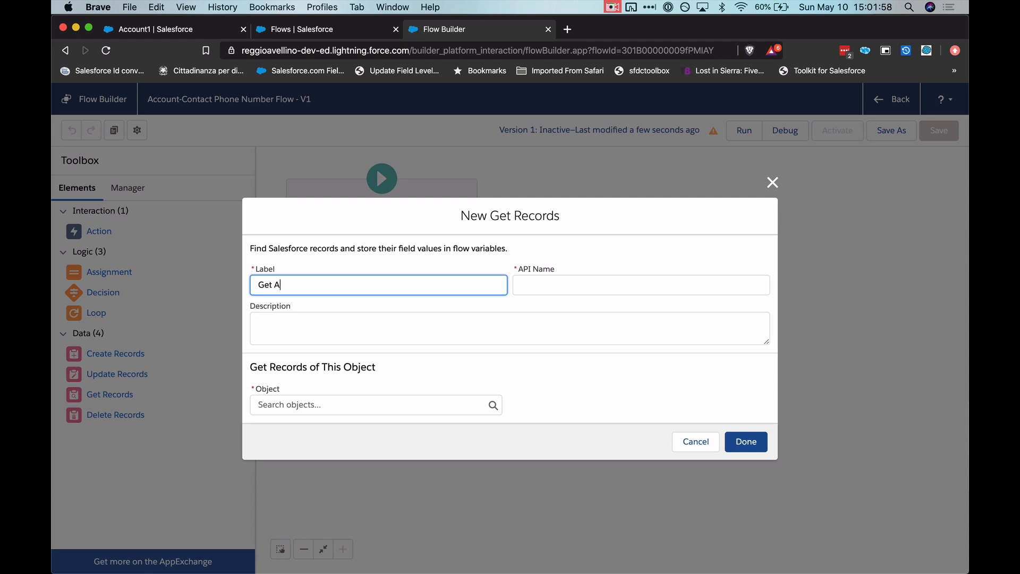
{"action": "type", "text": "ll Contacts"}
{"action": "key", "text": "Tab"}
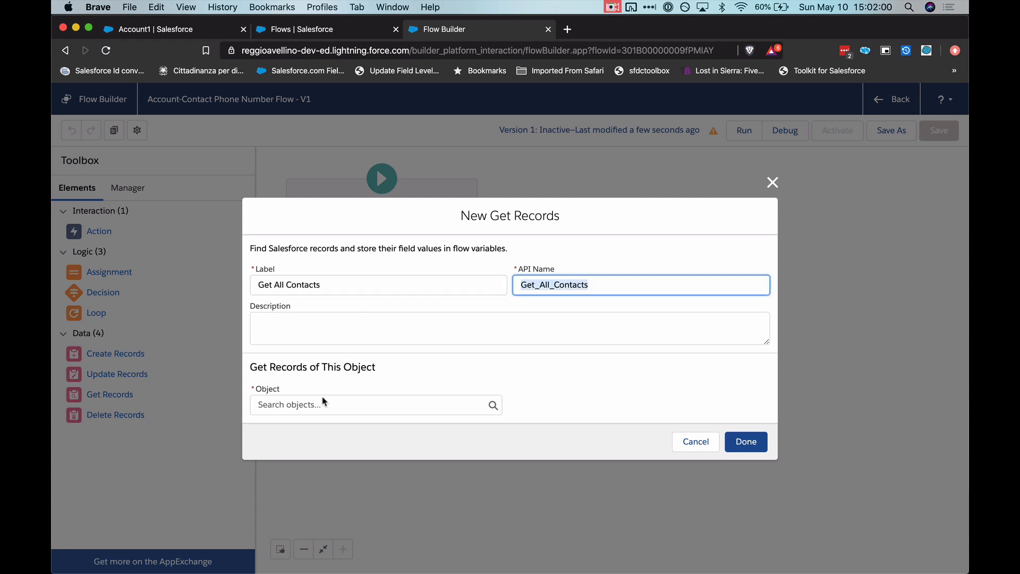
{"action": "left_click", "coordinate": [319, 405]}
{"action": "type", "text": "cont"}
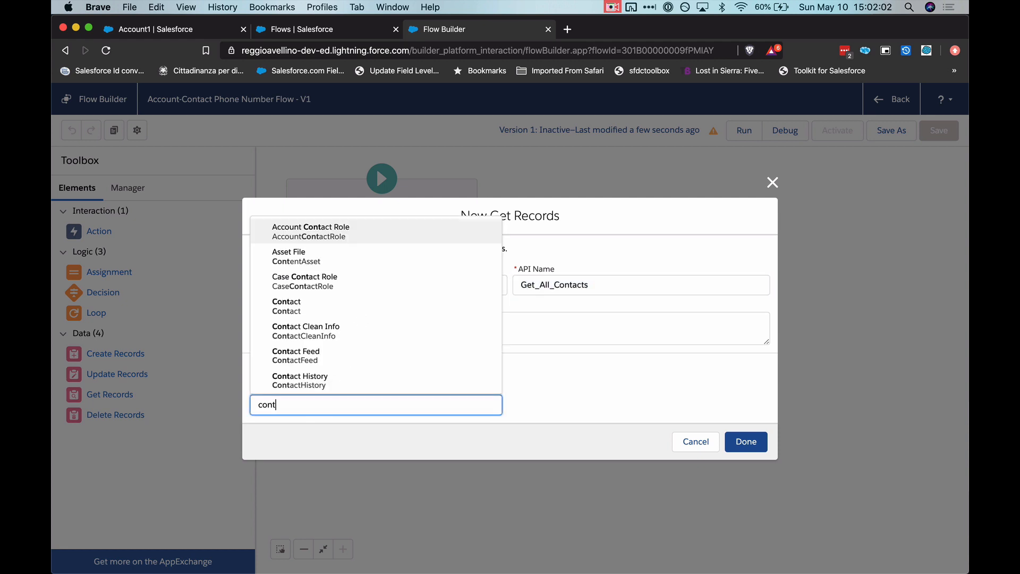
{"action": "left_click", "coordinate": [293, 308]}
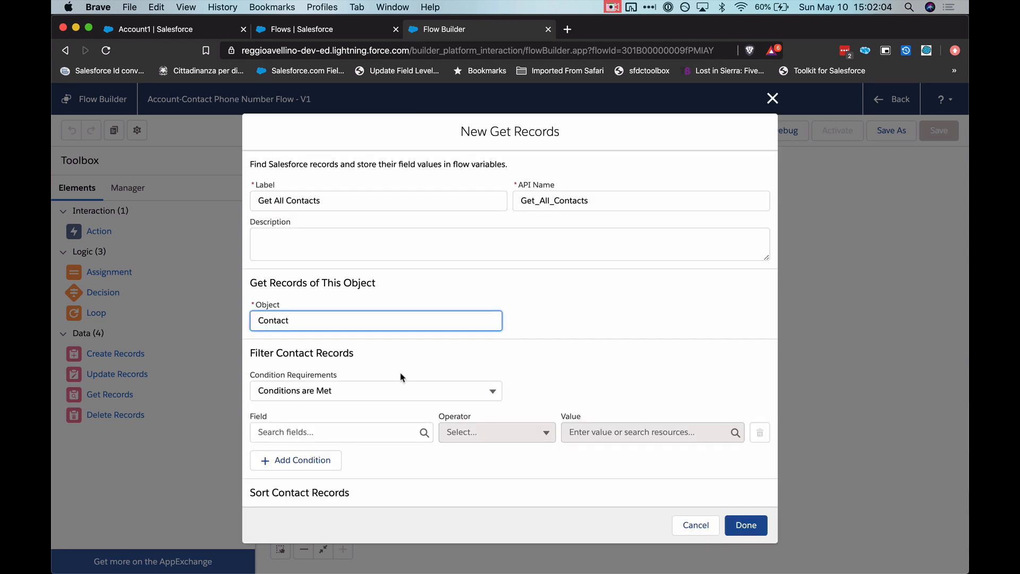
- Filter the Contact records with the condition AccountId Equals {!$Record.Id}
{"action": "left_click", "coordinate": [360, 352]}
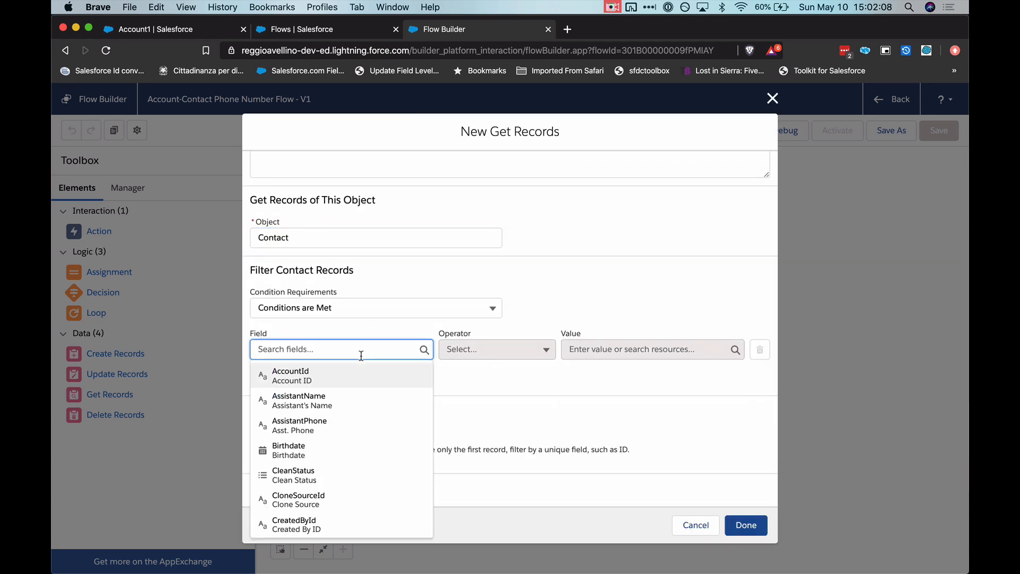
{"action": "left_click", "coordinate": [365, 372]}
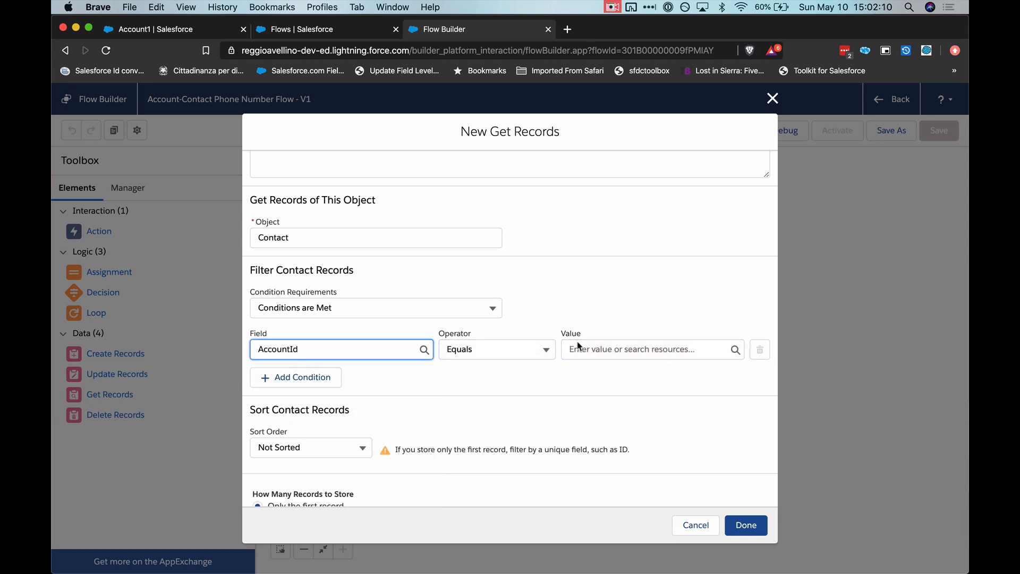
{"action": "left_click", "coordinate": [593, 355]}
{"action": "scroll", "coordinate": [677, 479], "scroll_direction": "down", "scroll_amount": 1}
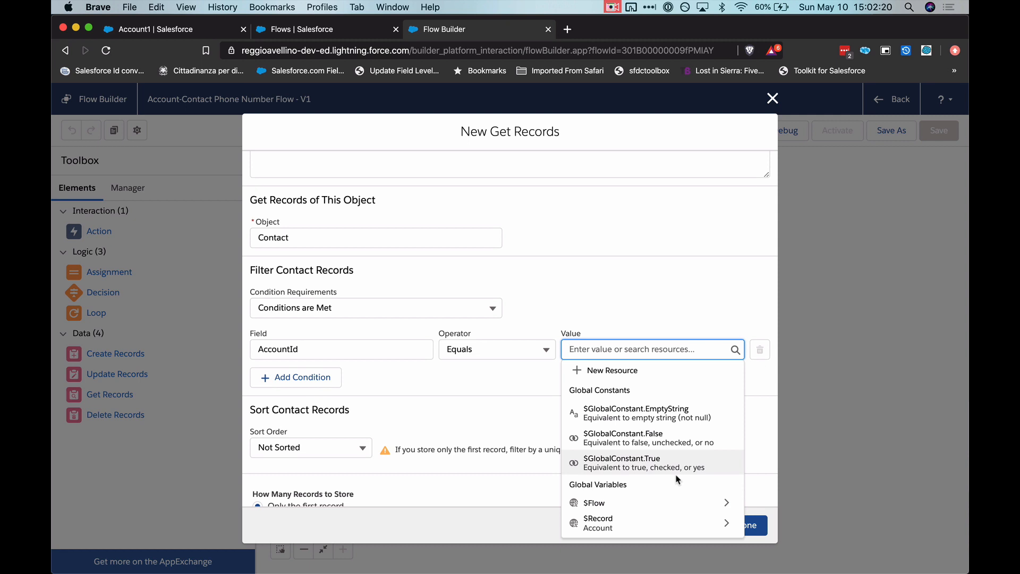
{"action": "left_click", "coordinate": [623, 530]}
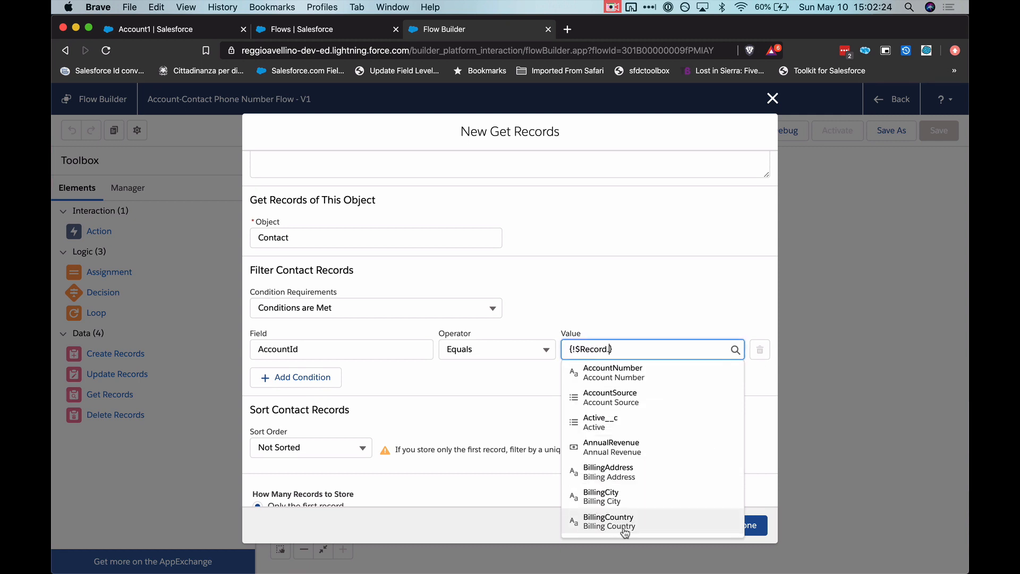
{"action": "type", "text": "id"}
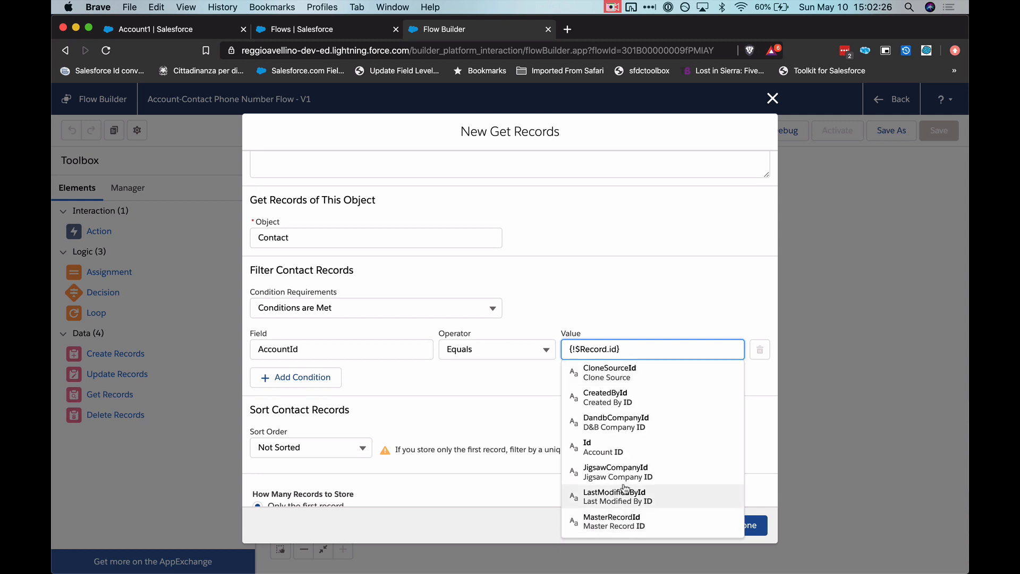
{"action": "left_click", "coordinate": [613, 446]}
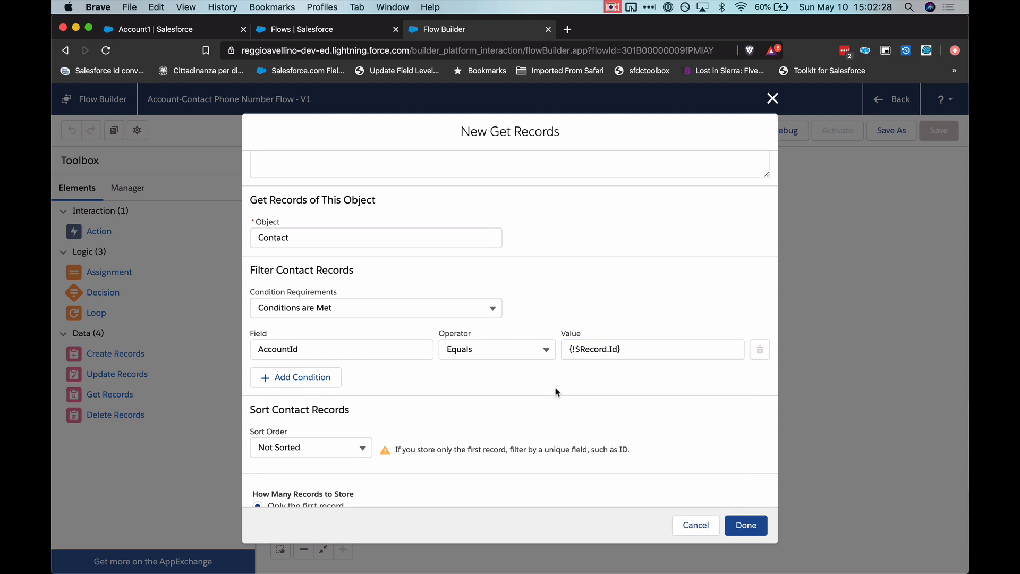
- Set the Get All Contacts element to store all records and finish the element
{"action": "scroll", "coordinate": [556, 391], "scroll_direction": "down", "scroll_amount": 3}
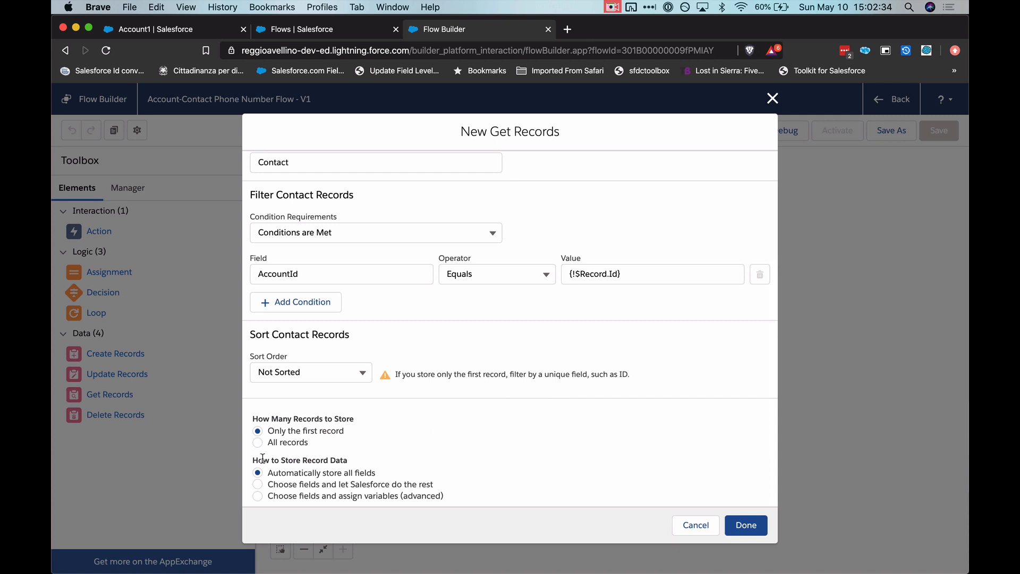
{"action": "left_click", "coordinate": [281, 446]}
{"action": "left_click", "coordinate": [556, 453]}
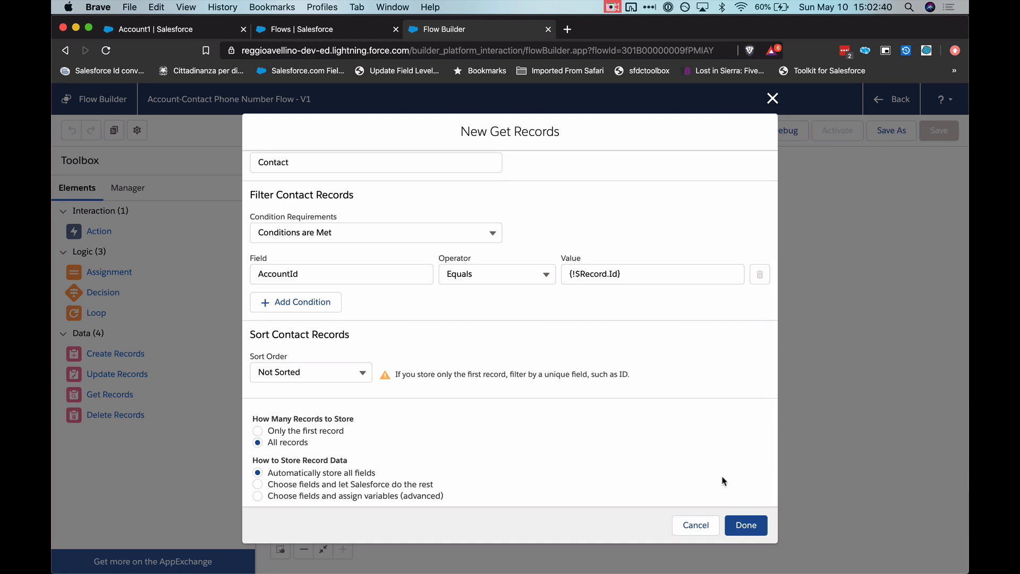
{"action": "left_click", "coordinate": [746, 526]}
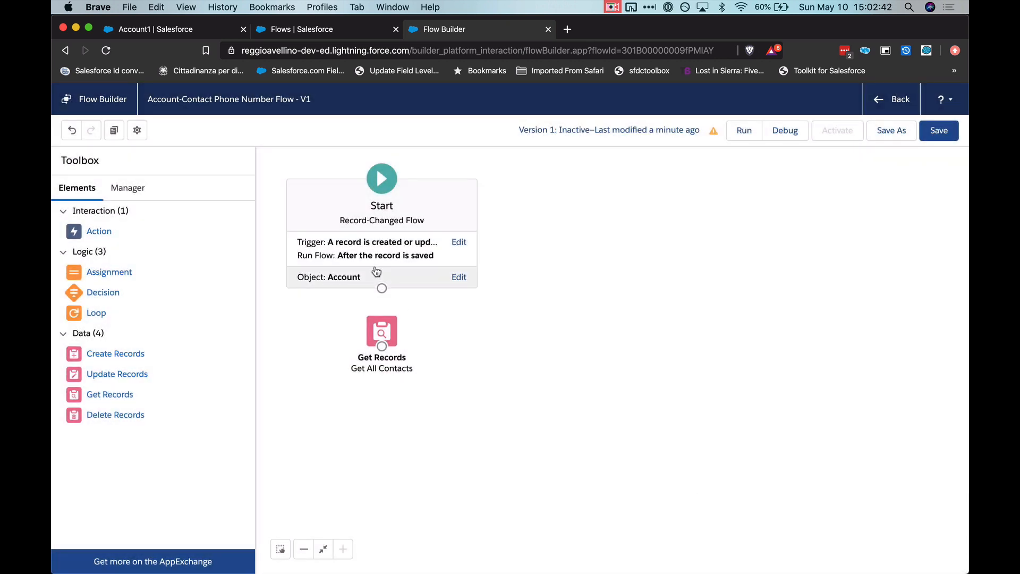
- Connect the Start element to Get All Contacts and save the flow
{"action": "left_click_drag", "start_coordinate": [383, 287], "coordinate": [475, 346]}
{"action": "left_click", "coordinate": [552, 351]}
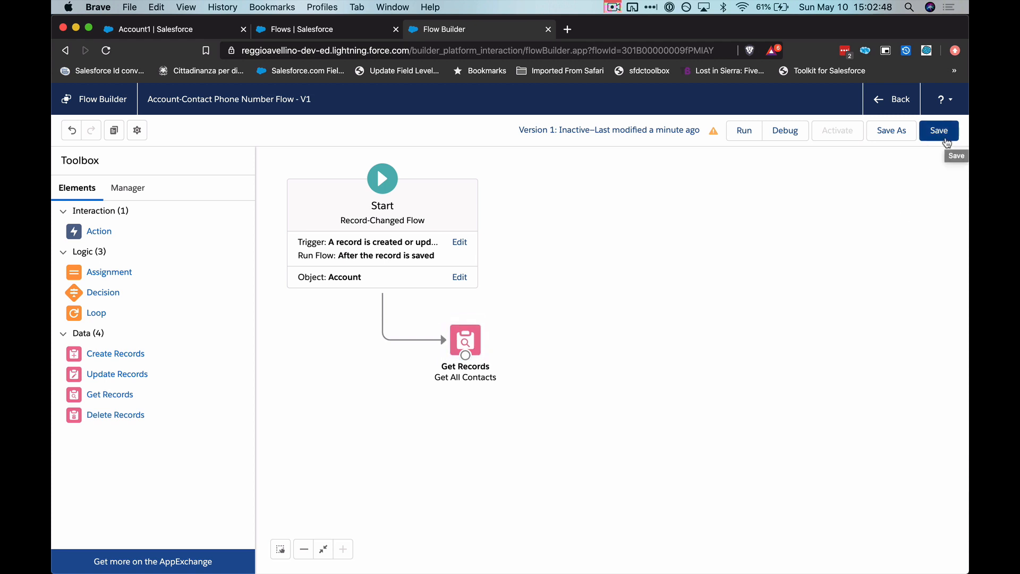
{"action": "left_click", "coordinate": [945, 137]}
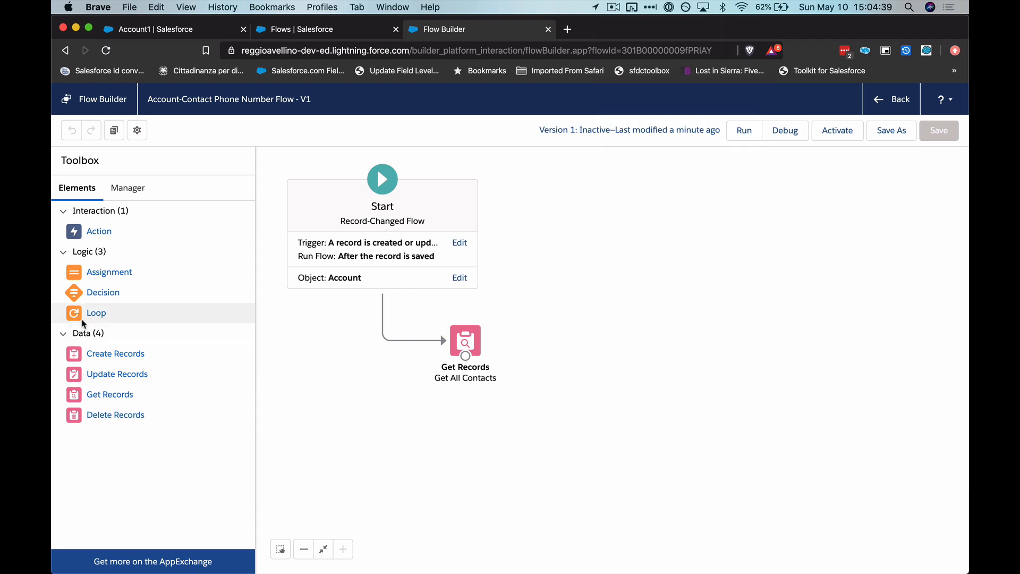
- Add a Loop element beside Get All Contacts, labelled "Loop", that iterates over the {!Get_All_Contacts} collection
{"action": "left_click_drag", "start_coordinate": [83, 323], "coordinate": [532, 335]}
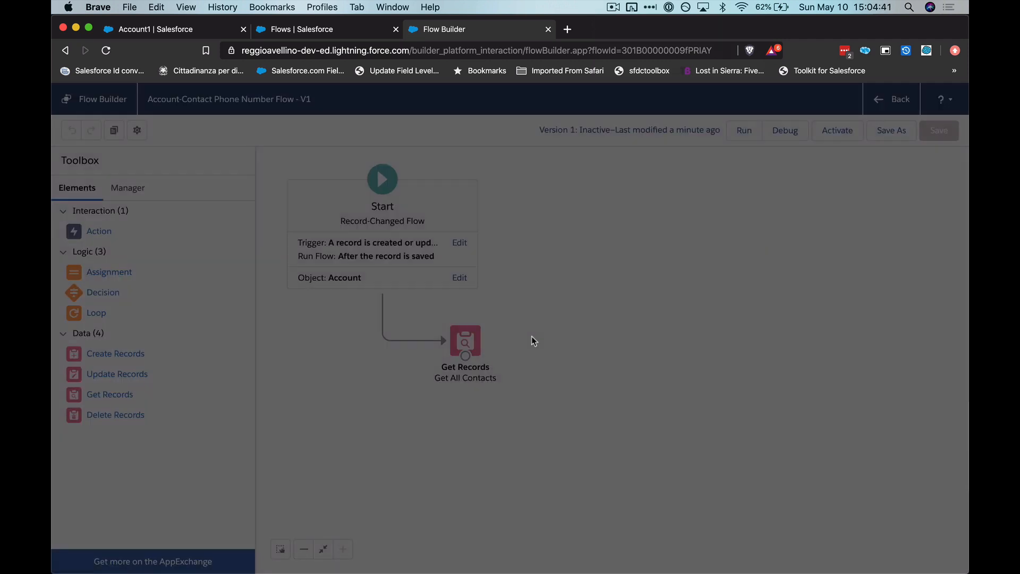
{"action": "type", "text": "Loop"}
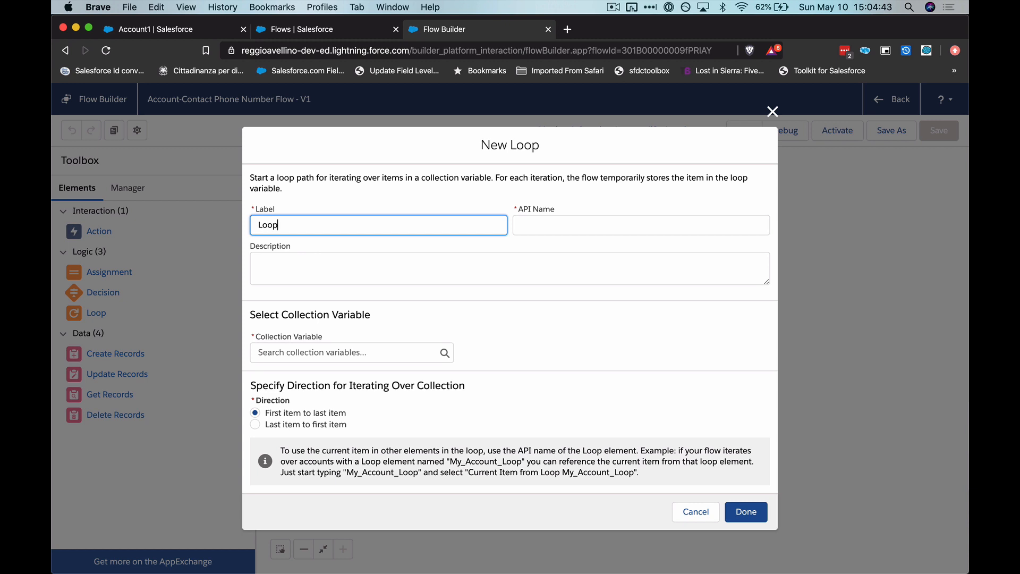
{"action": "key", "text": "Tab"}
{"action": "left_click", "coordinate": [373, 352]}
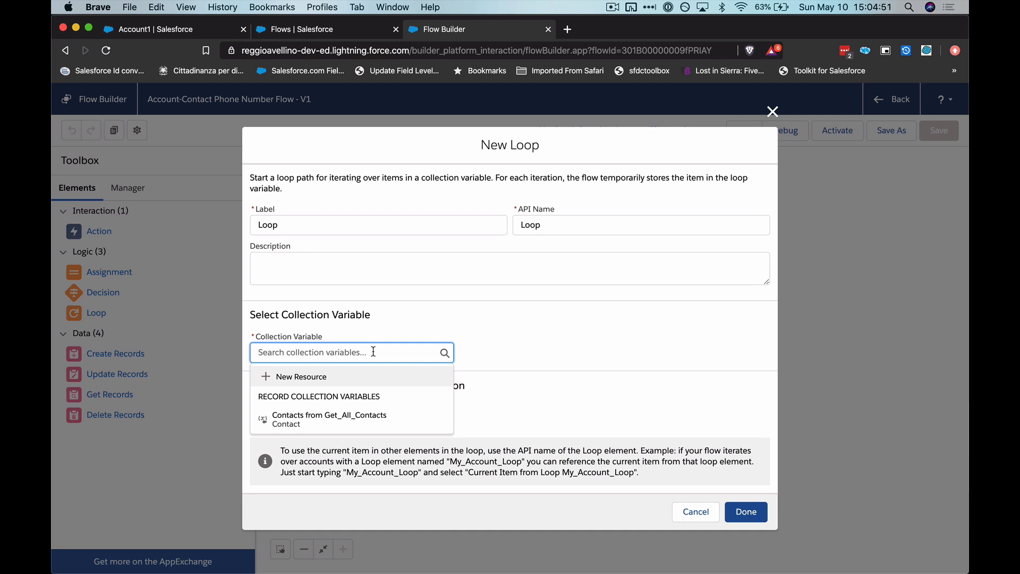
{"action": "left_click", "coordinate": [332, 432]}
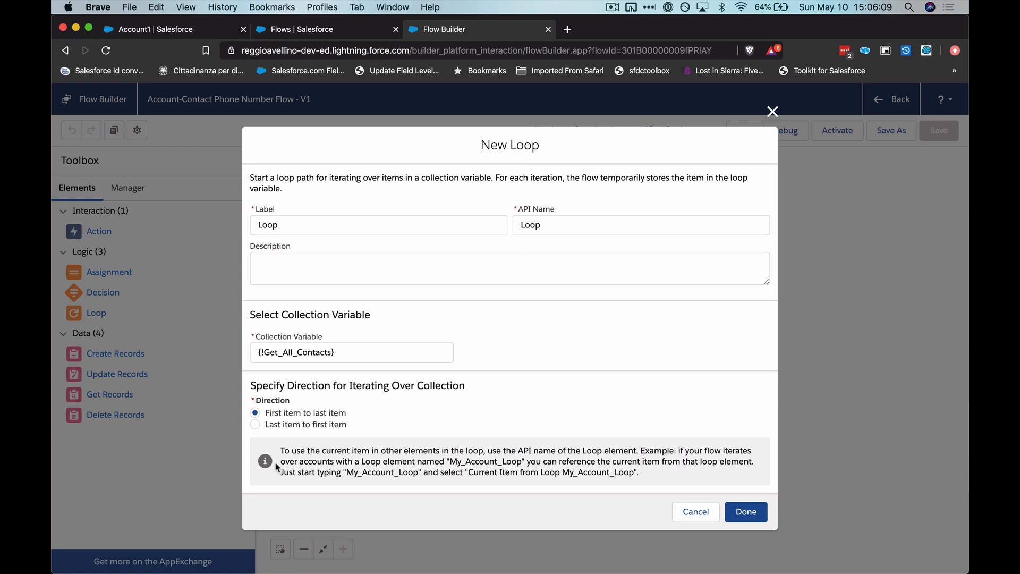
{"action": "left_click", "coordinate": [745, 511]}
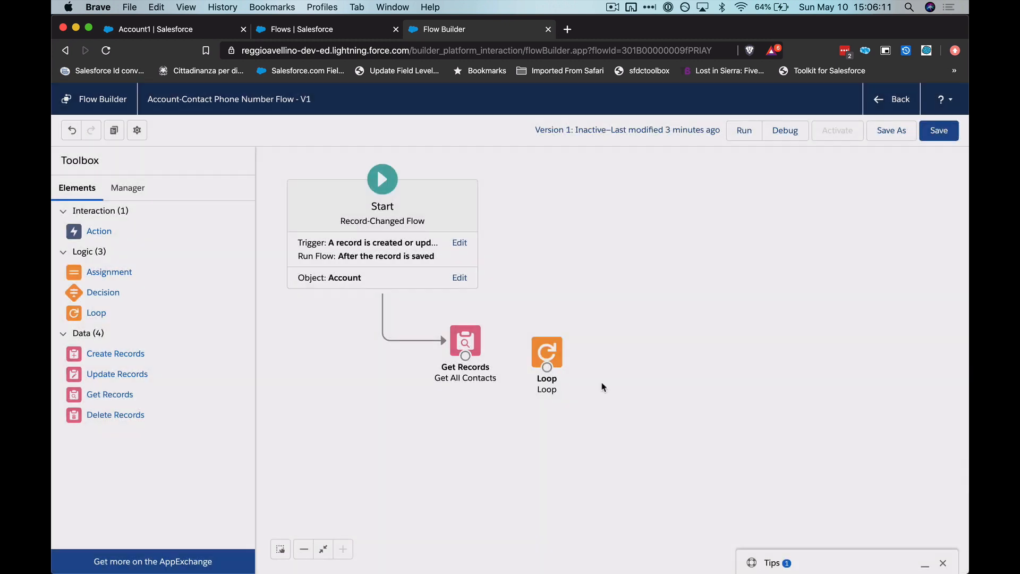
- Align the Loop element with Get All Contacts, connect Get All Contacts to it, and save the flow
{"action": "left_click_drag", "start_coordinate": [550, 355], "coordinate": [547, 344]}
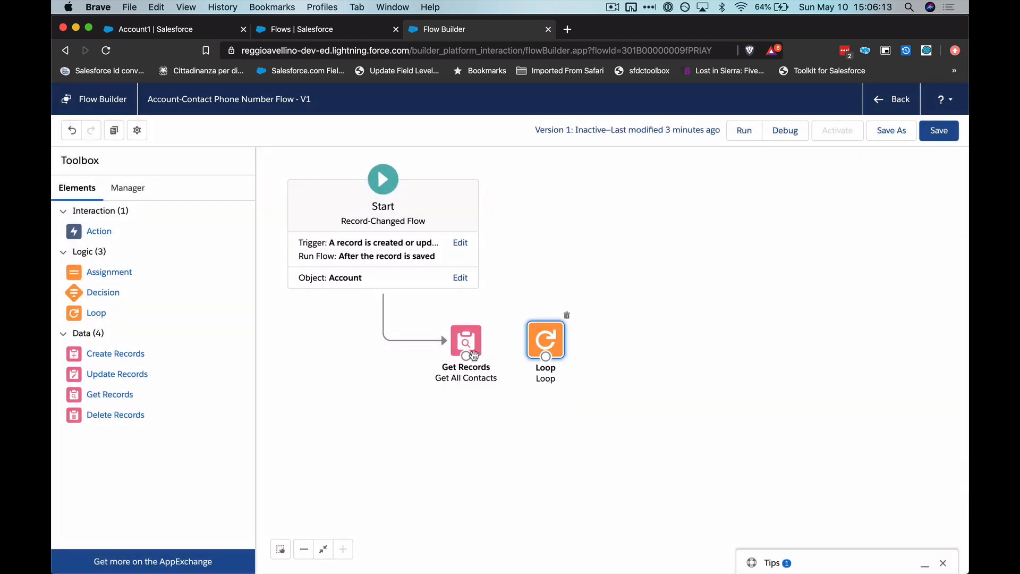
{"action": "left_click_drag", "start_coordinate": [474, 354], "coordinate": [556, 346]}
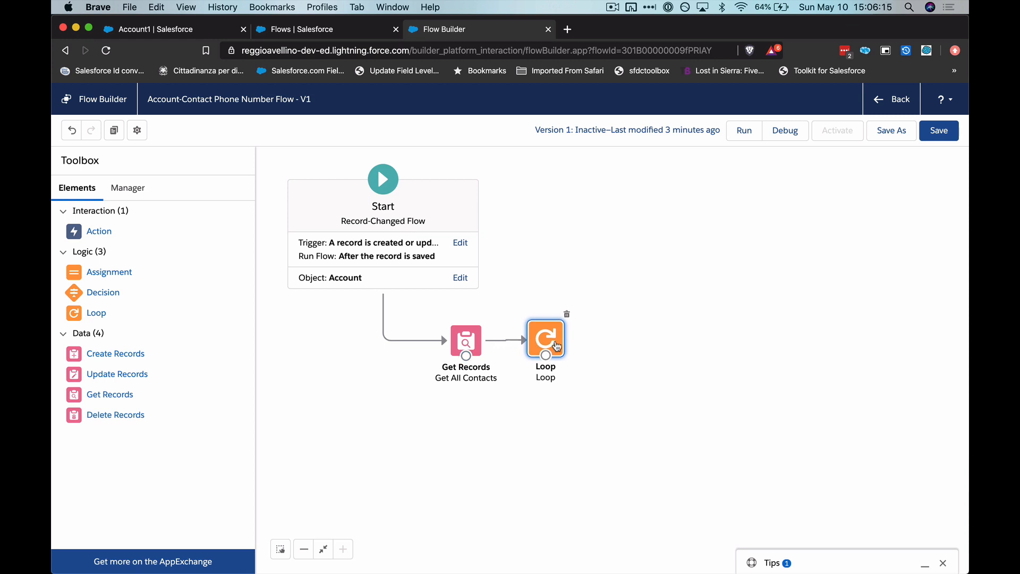
{"action": "left_click", "coordinate": [940, 131]}
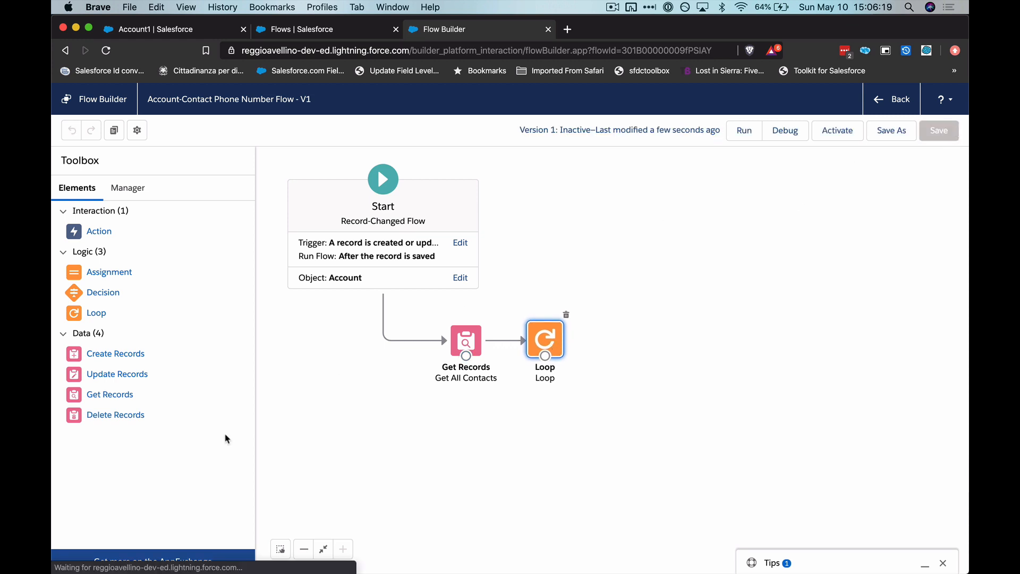
{"action": "left_click", "coordinate": [311, 428]}
- Add an Assignment element beside the Loop, labelled "Assign Account Phone Number" with API name Assign_Account_Phone_Number
{"action": "left_click_drag", "start_coordinate": [87, 274], "coordinate": [618, 320]}
{"action": "type", "text": "As"}
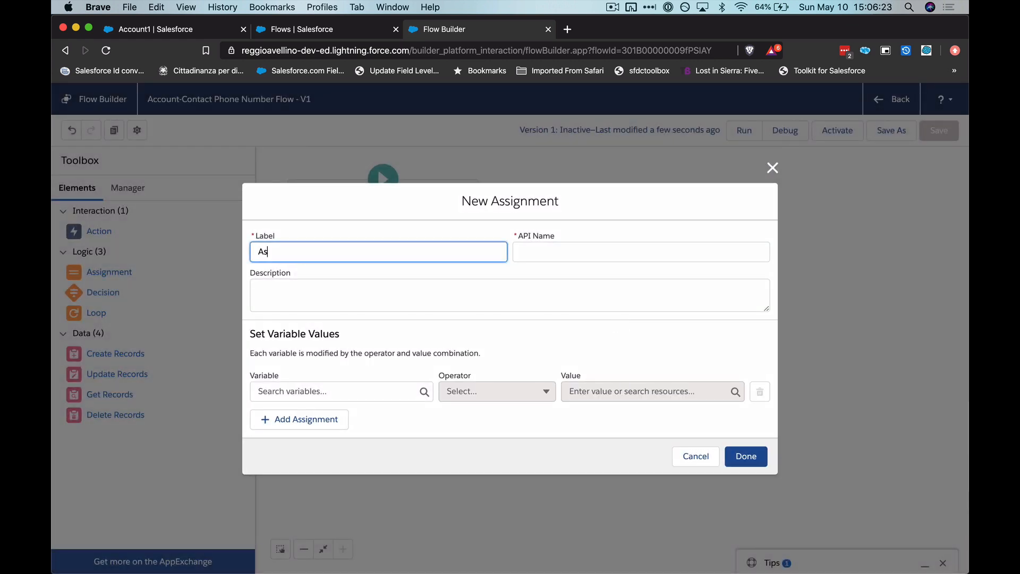
{"action": "type", "text": "sign Account Phone Numbe"}
{"action": "key", "text": "Tab"}
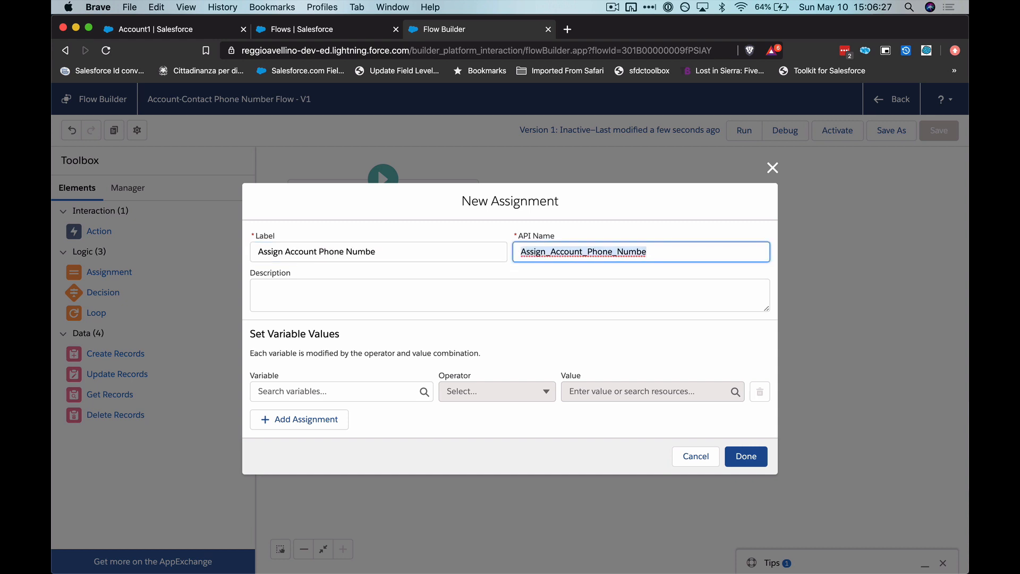
{"action": "key", "text": "BackSpace"}
{"action": "left_click", "coordinate": [476, 250]}
{"action": "type", "text": "r"}
{"action": "key", "text": "Tab"}
- Set the assignment's variable {!Loop.Phone} to equal {!$Record.Phone}, finish the element and save the flow
{"action": "left_click", "coordinate": [324, 393]}
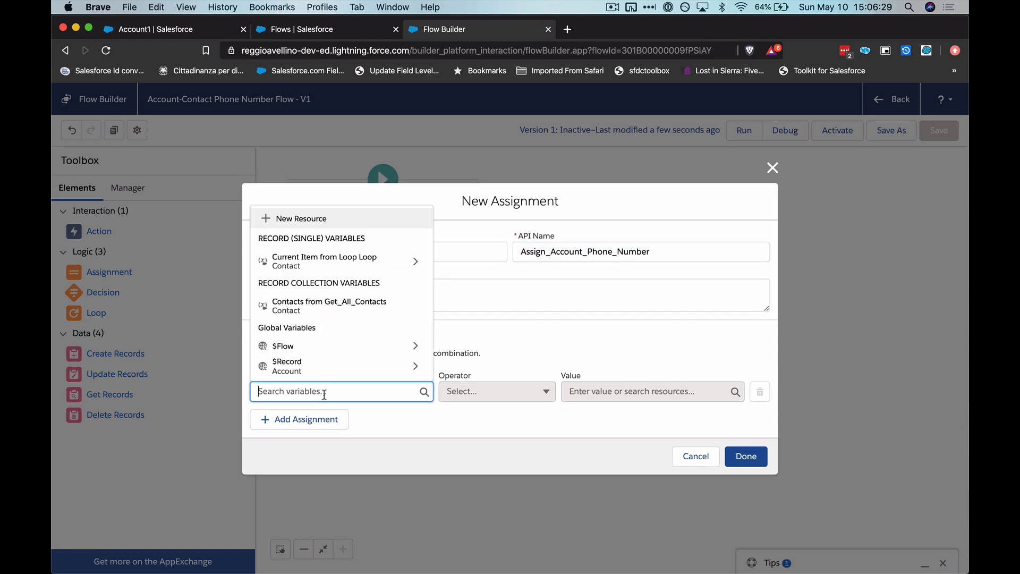
{"action": "left_click", "coordinate": [320, 262]}
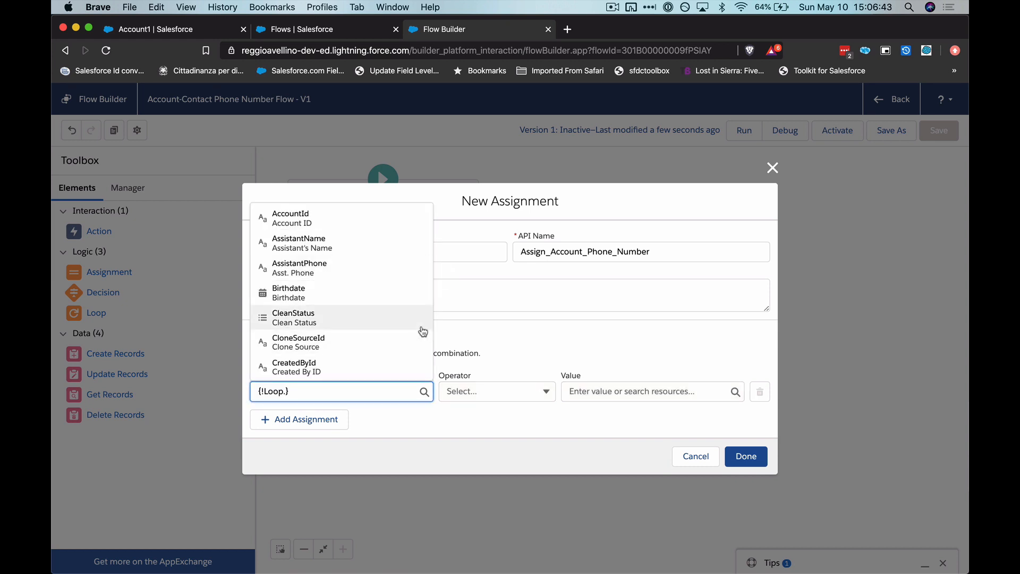
{"action": "type", "text": "pho"}
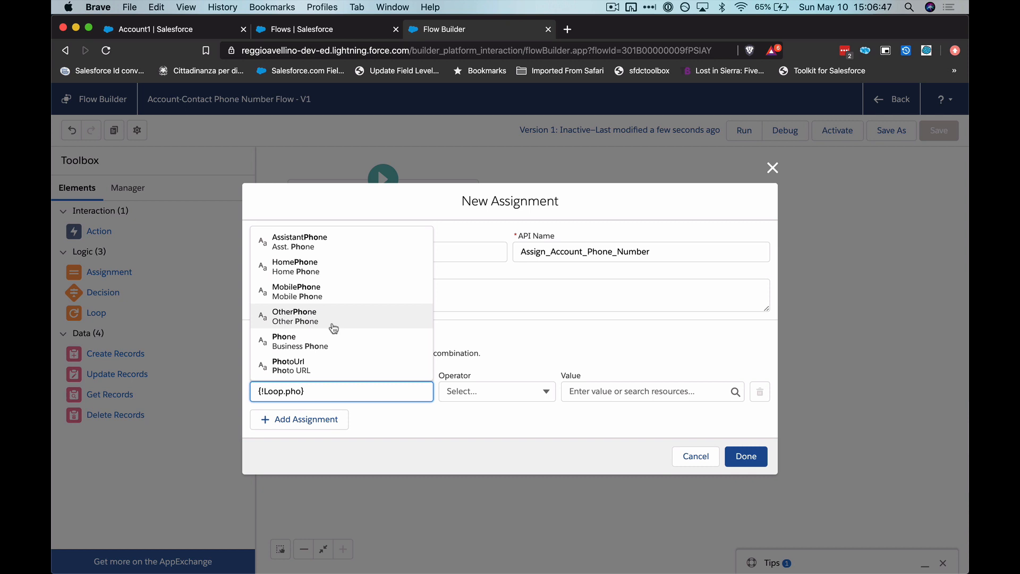
{"action": "left_click", "coordinate": [296, 342]}
{"action": "left_click", "coordinate": [591, 391]}
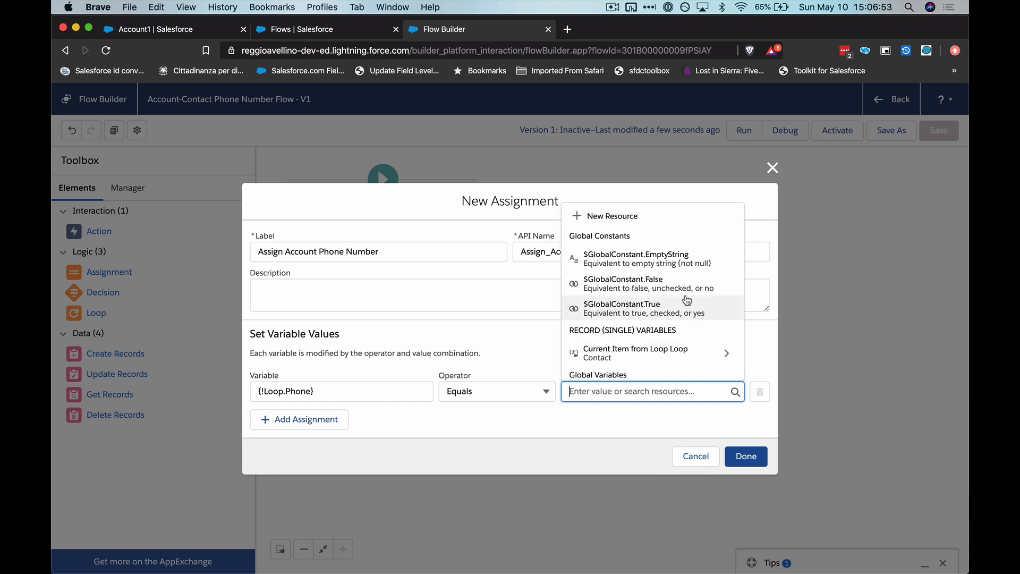
{"action": "scroll", "coordinate": [686, 300], "scroll_direction": "down", "scroll_amount": 2}
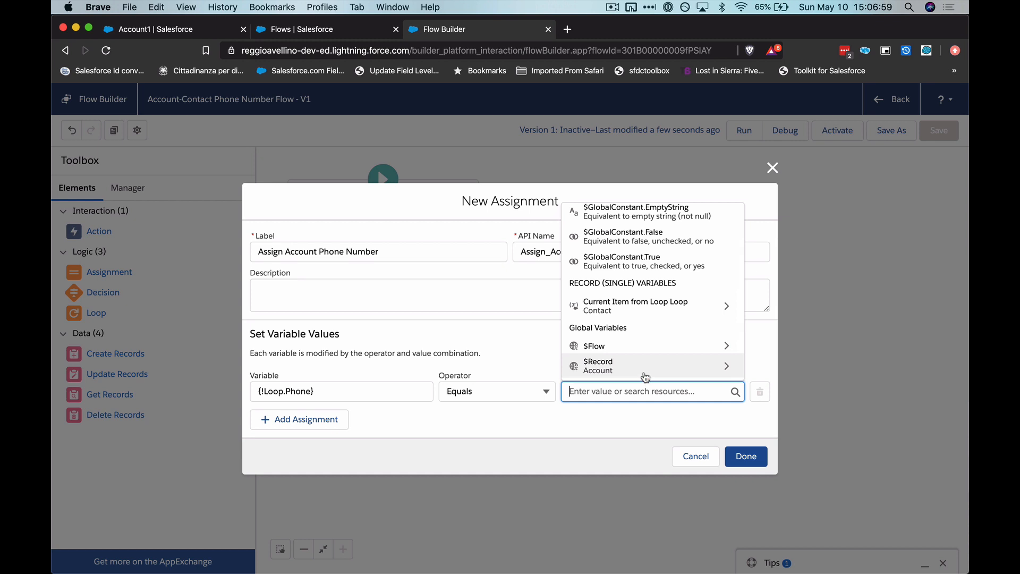
{"action": "left_click", "coordinate": [609, 365]}
{"action": "type", "text": "pho"}
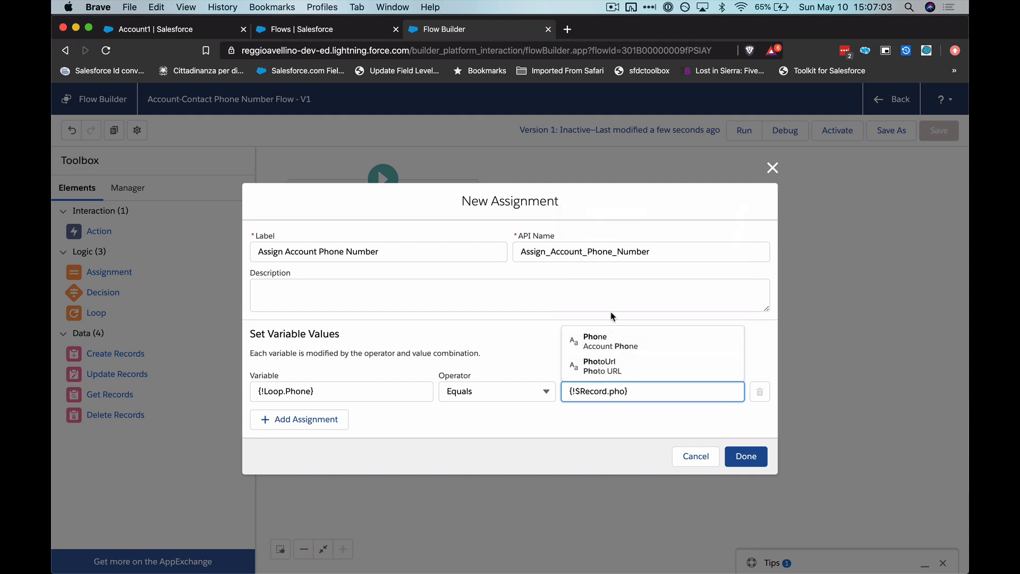
{"action": "left_click", "coordinate": [613, 344]}
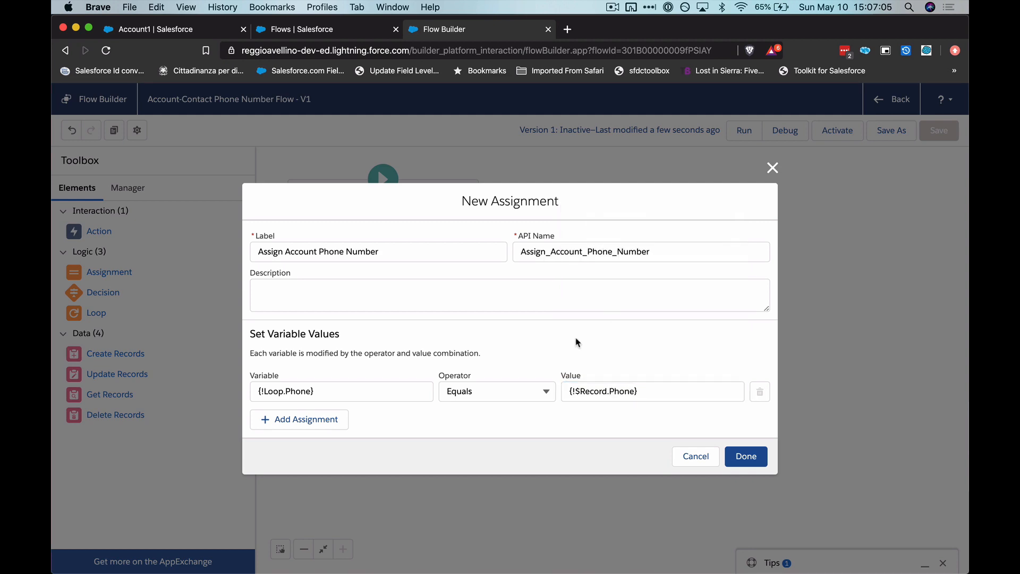
{"action": "left_click", "coordinate": [754, 461]}
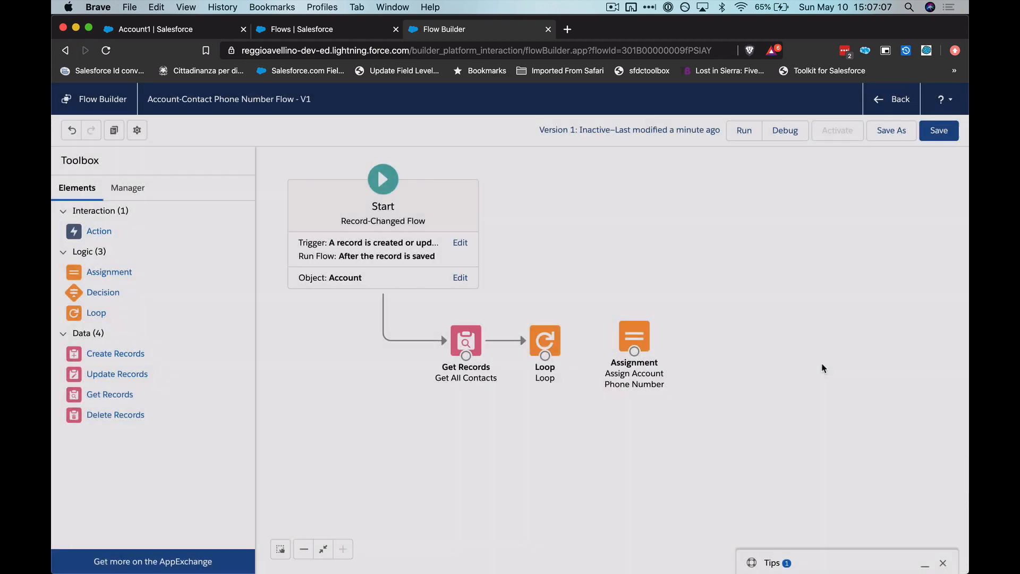
{"action": "left_click", "coordinate": [938, 132]}
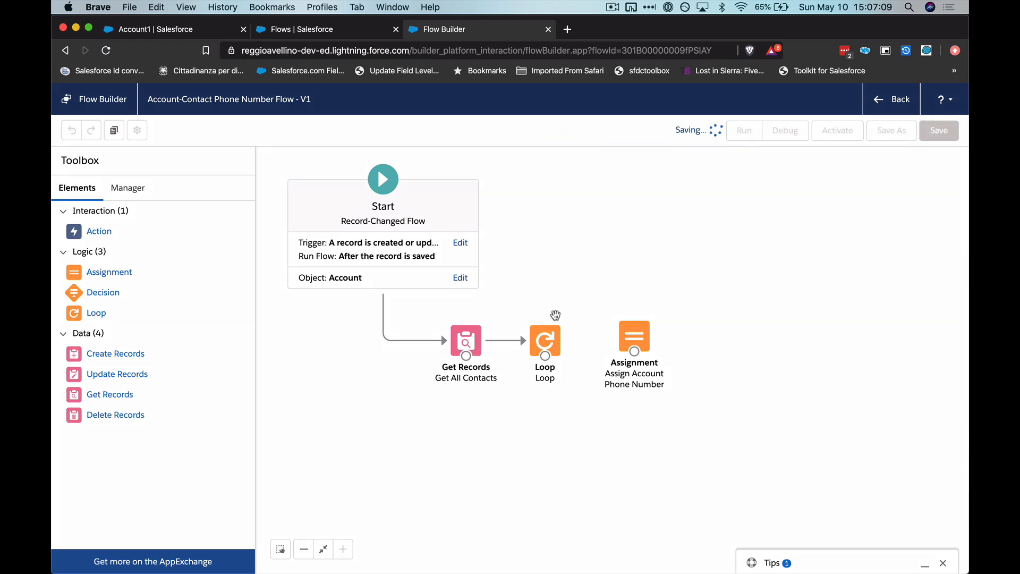
{"action": "left_click", "coordinate": [829, 162]}
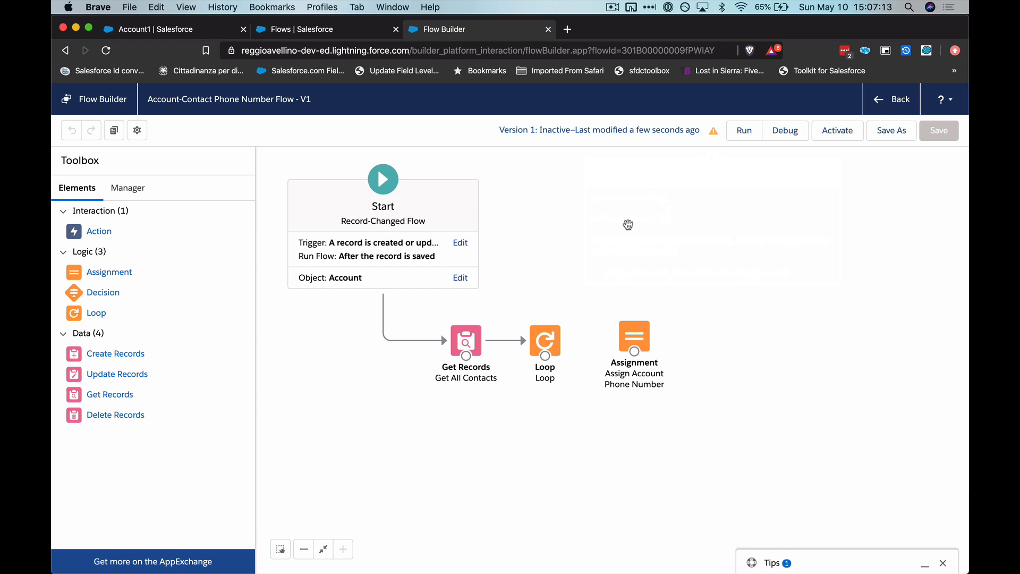
- Create a new flow resource of type Variable with the API name contactsToUpdate
{"action": "left_click", "coordinate": [141, 190]}
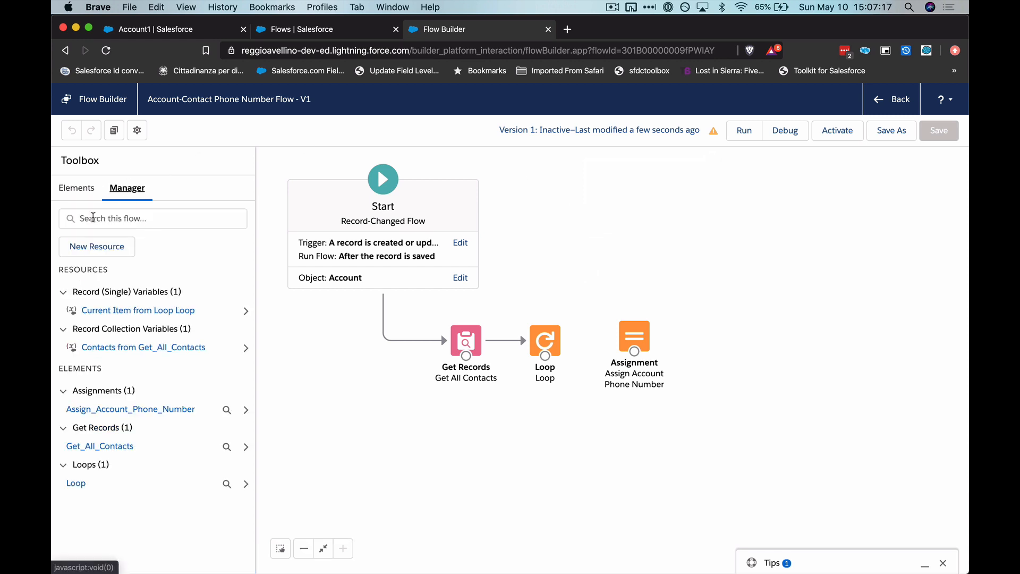
{"action": "left_click", "coordinate": [85, 248]}
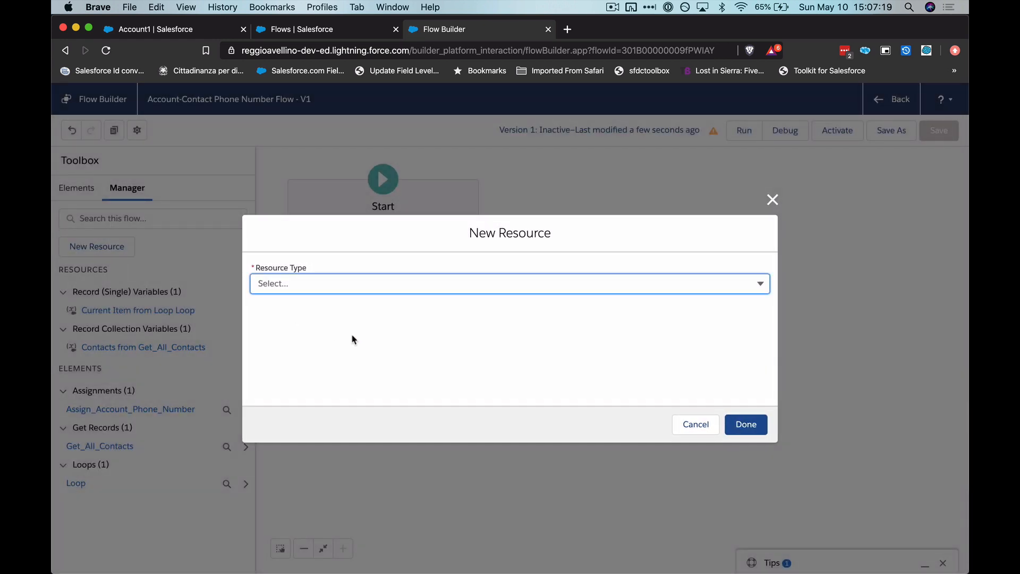
{"action": "left_click", "coordinate": [338, 283]}
{"action": "left_click", "coordinate": [301, 312]}
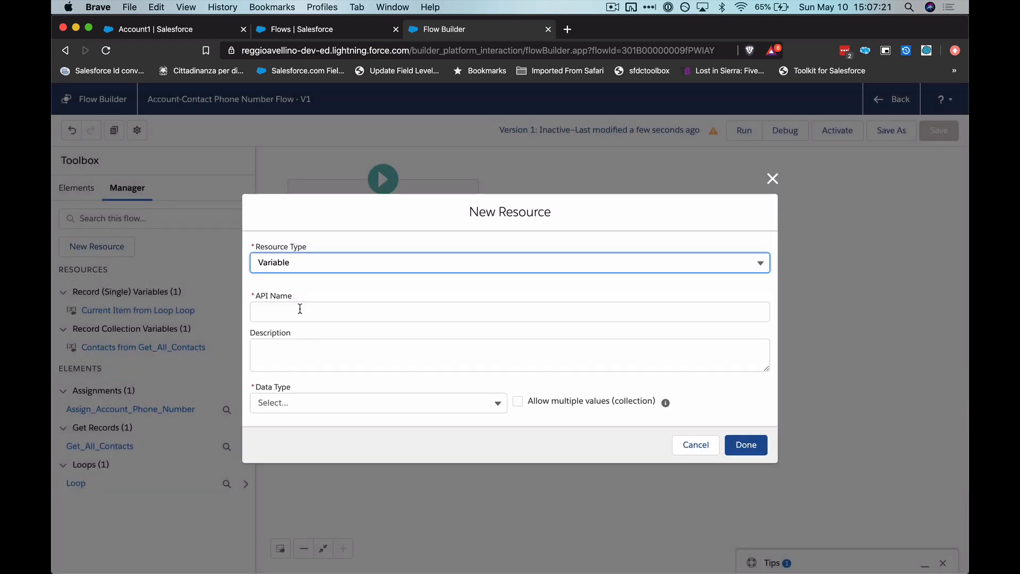
{"action": "left_click", "coordinate": [331, 318]}
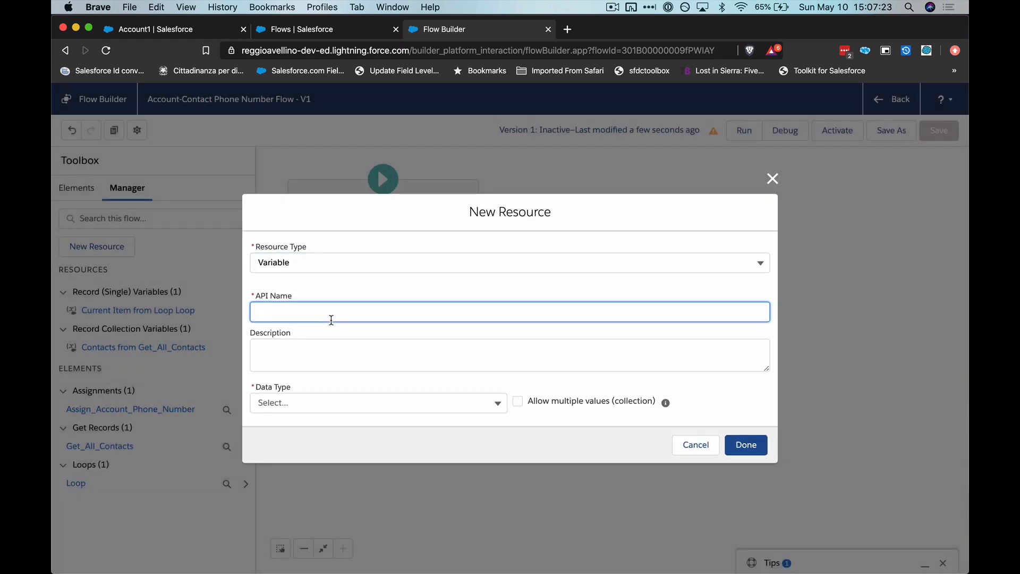
{"action": "type", "text": "contactsToUpdate"}
{"action": "key", "text": "Tab"}
- Set the contactsToUpdate variable's data type to Record and its object to Contact
{"action": "left_click", "coordinate": [306, 402]}
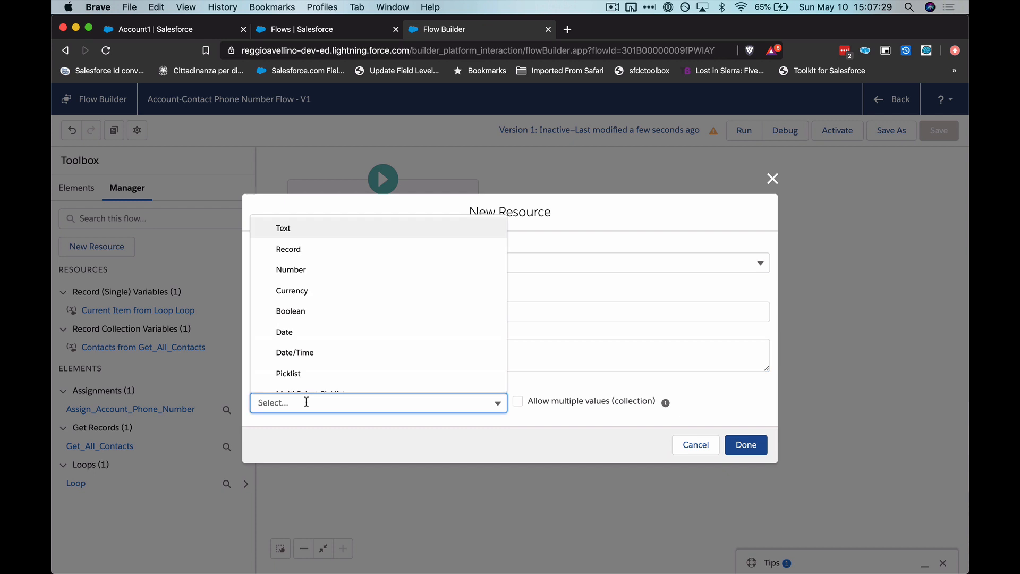
{"action": "left_click", "coordinate": [321, 254]}
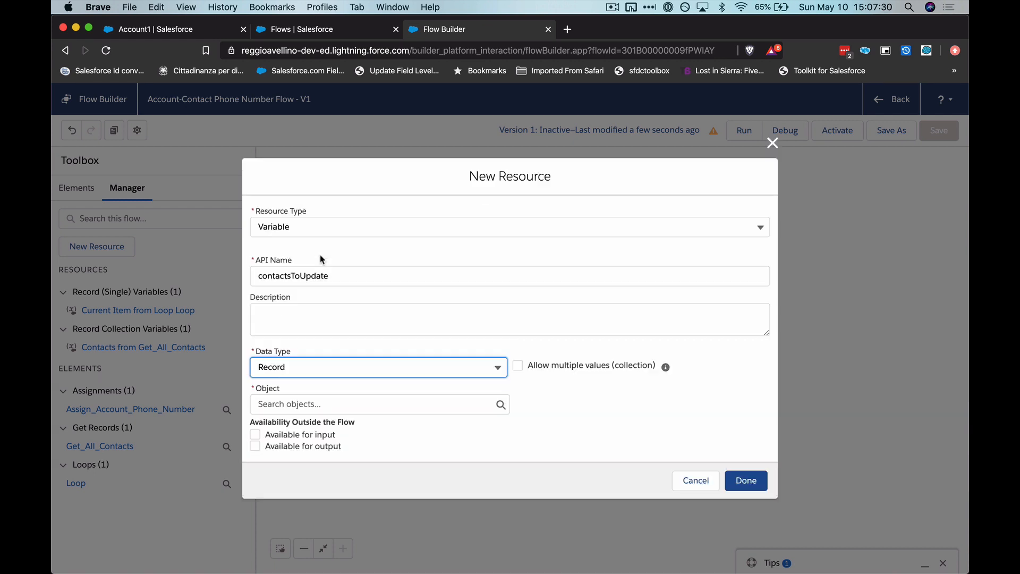
{"action": "left_click", "coordinate": [323, 401]}
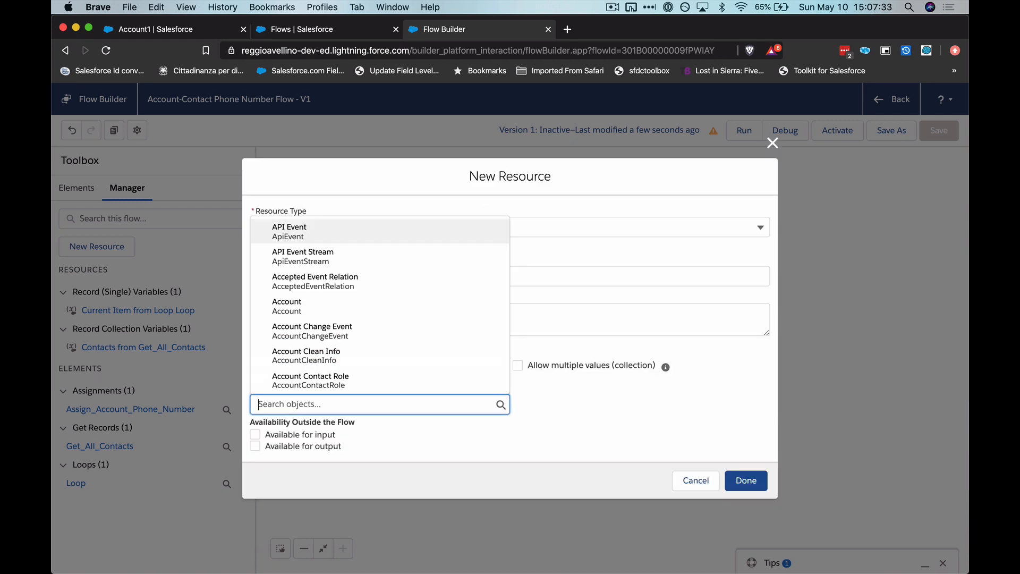
{"action": "type", "text": "cont"}
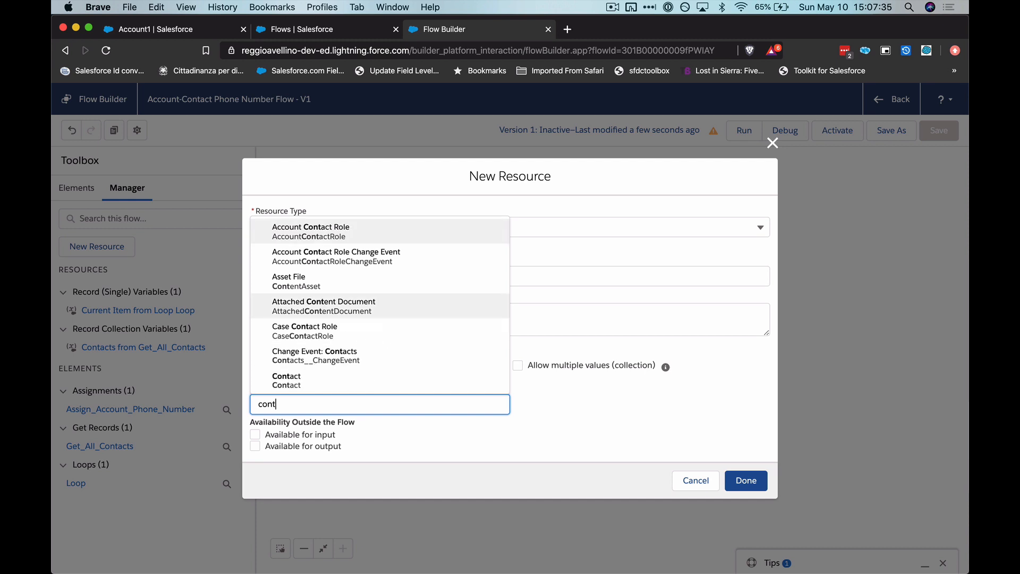
{"action": "type", "text": "act"}
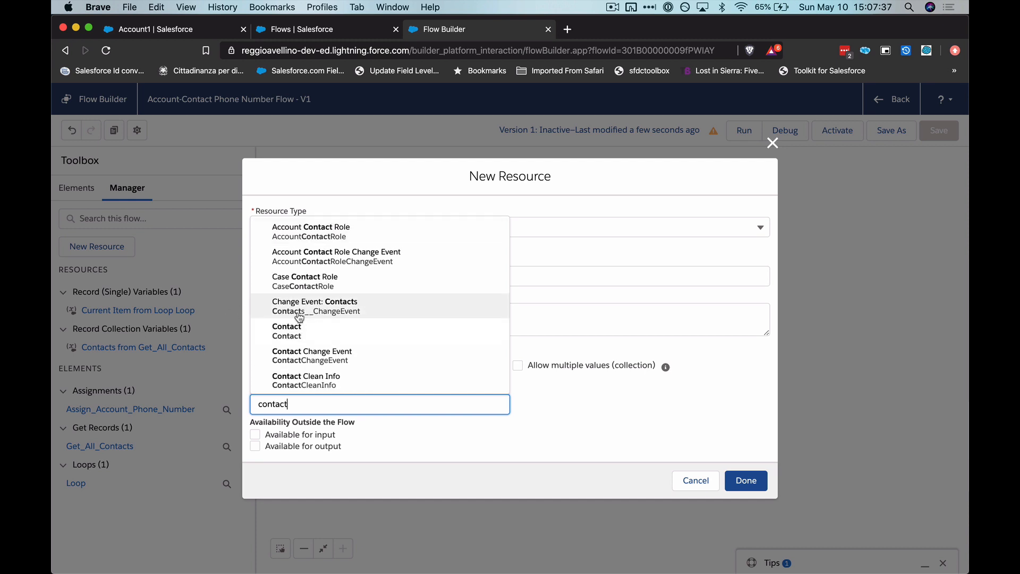
{"action": "left_click", "coordinate": [299, 316]}
{"action": "key", "text": "super+a"}
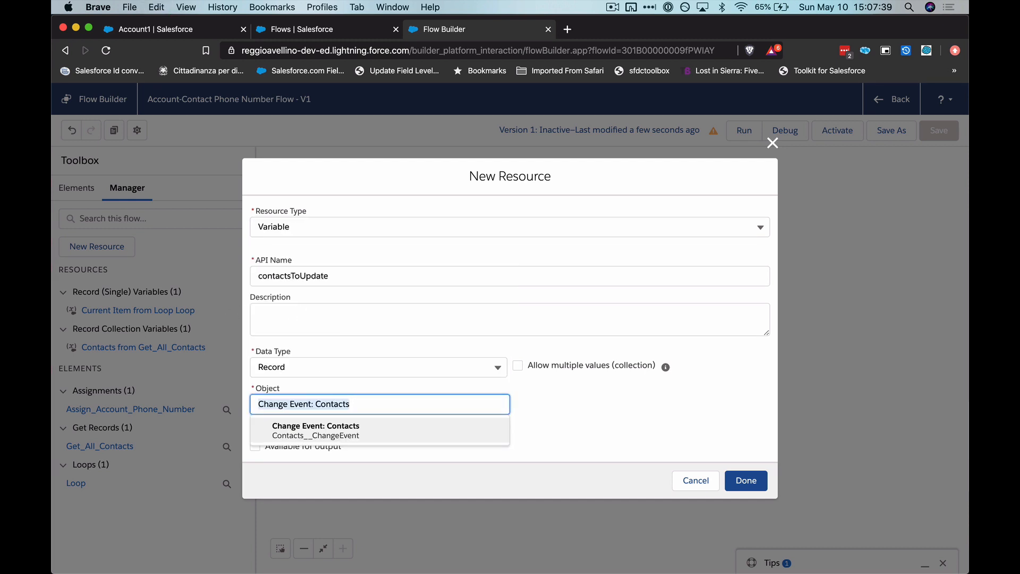
{"action": "type", "text": "contact"}
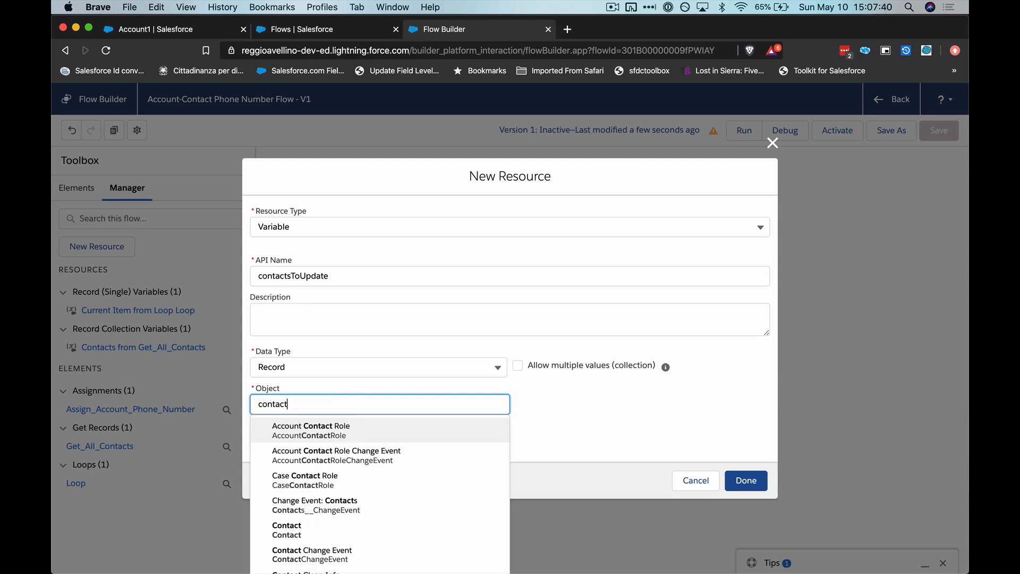
{"action": "left_click", "coordinate": [355, 526]}
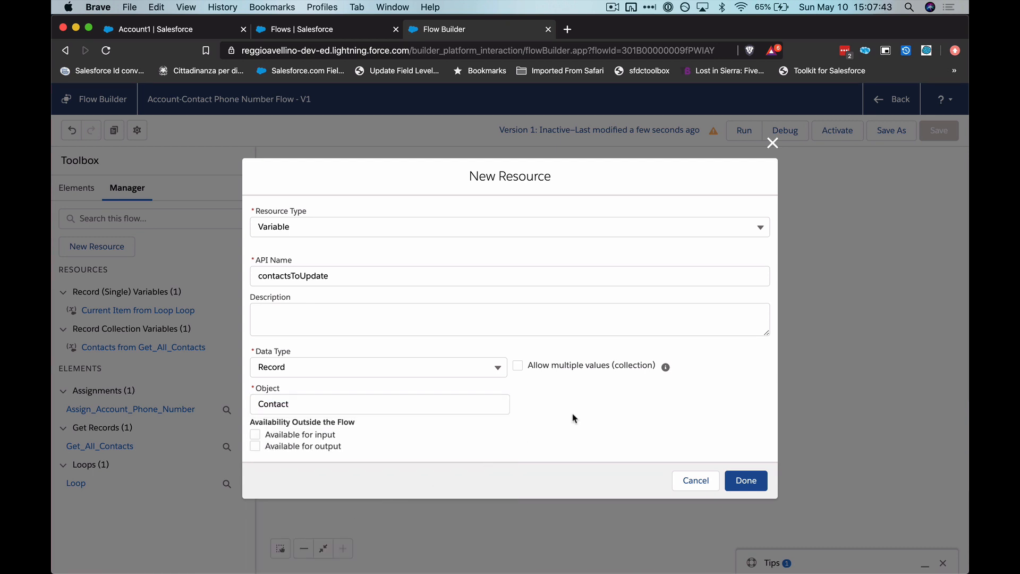
- Allow multiple values so that contactsToUpdate is a collection, and finish creating the variable
{"action": "left_click", "coordinate": [518, 366]}
{"action": "left_click", "coordinate": [606, 429]}
{"action": "left_click", "coordinate": [332, 435]}
{"action": "left_click", "coordinate": [324, 446]}
{"action": "left_click", "coordinate": [738, 479]}
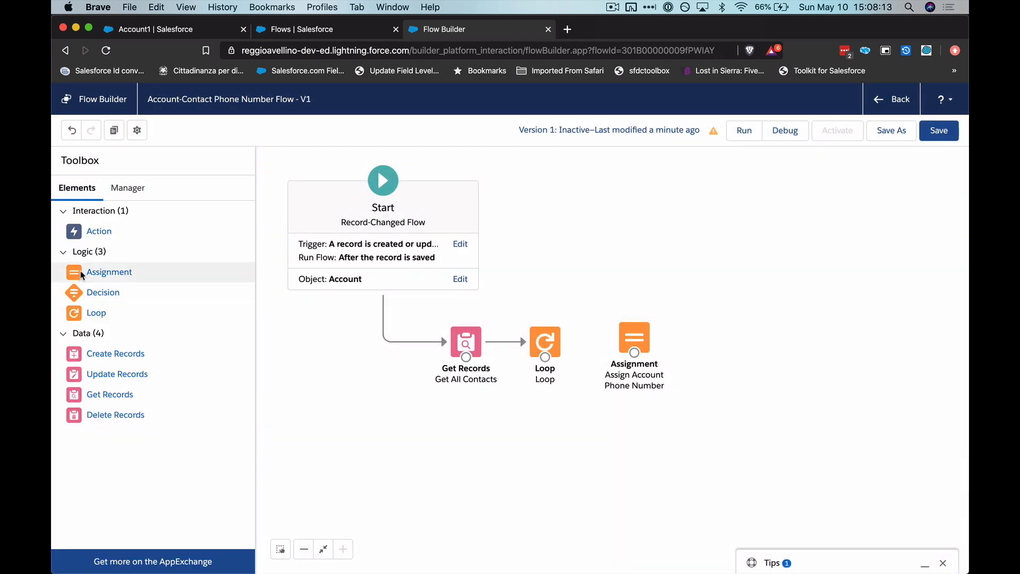
- Add an Assignment element below Assign Account Phone Number, with AddToCollection as both label and API name
{"action": "left_click_drag", "start_coordinate": [82, 274], "coordinate": [620, 422]}
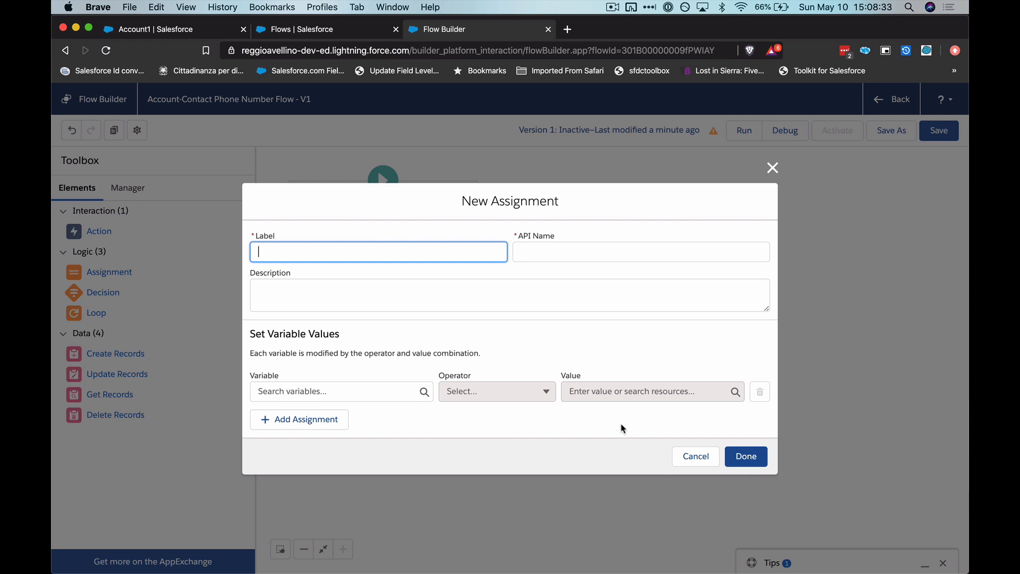
{"action": "type", "text": "AddToColl"}
{"action": "type", "text": "ection"}
{"action": "key", "text": "Tab"}
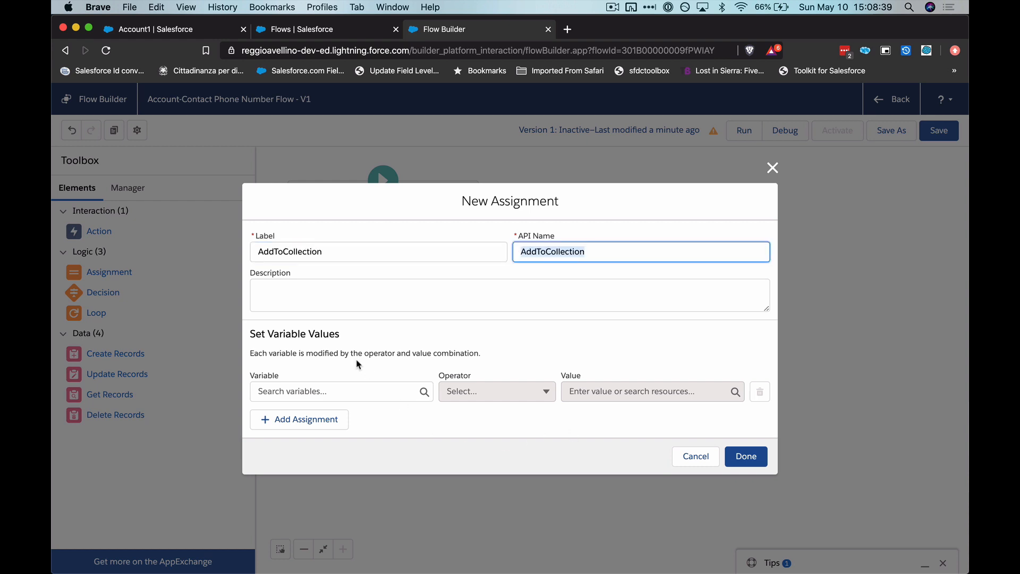
- Set the assignment to add the current loop item {!Loop} to {!contactsToUpdate}, and finish the element
{"action": "left_click", "coordinate": [306, 392]}
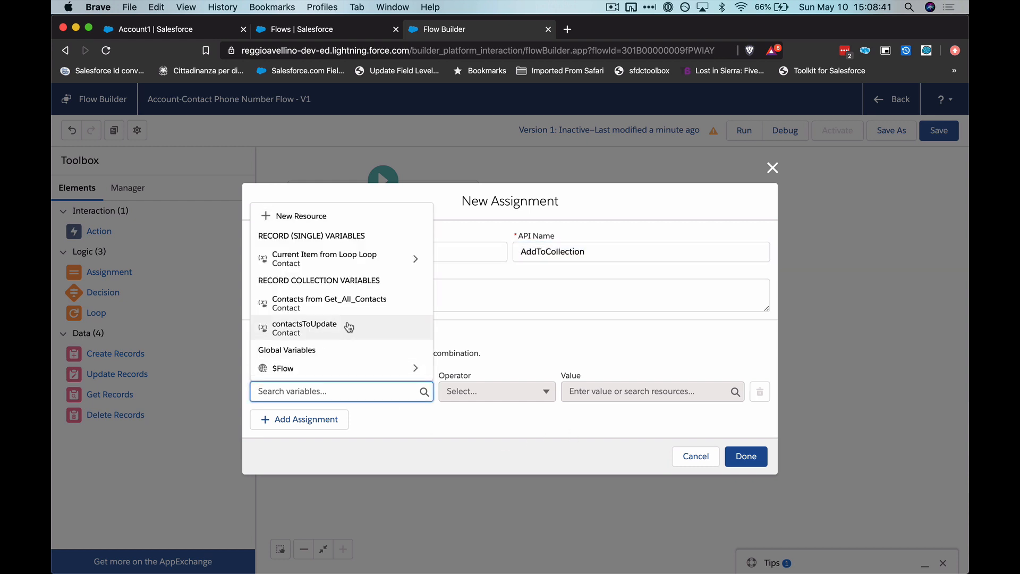
{"action": "scroll", "coordinate": [348, 326], "scroll_direction": "down", "scroll_amount": 1}
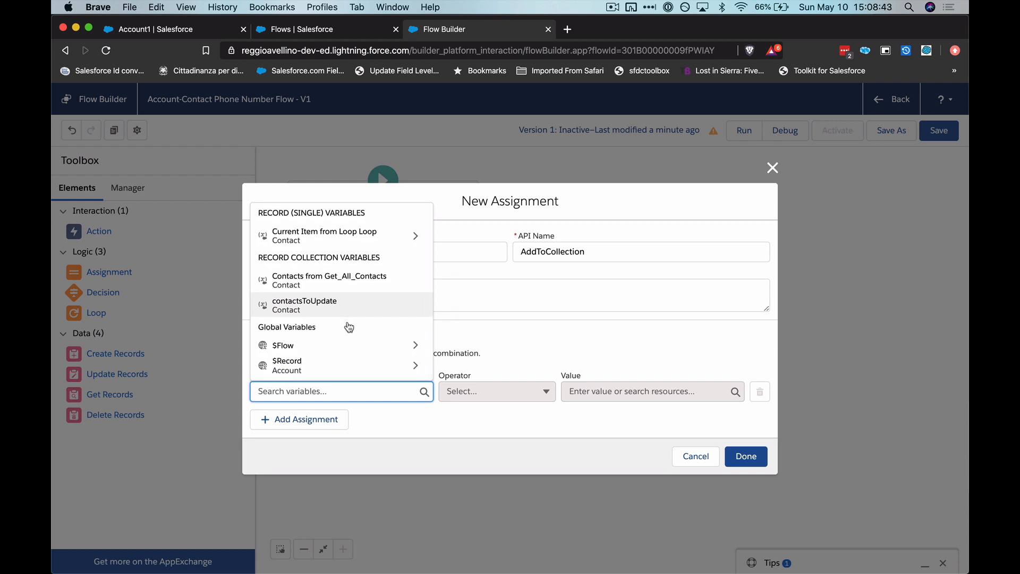
{"action": "scroll", "coordinate": [348, 326], "scroll_direction": "up", "scroll_amount": 1}
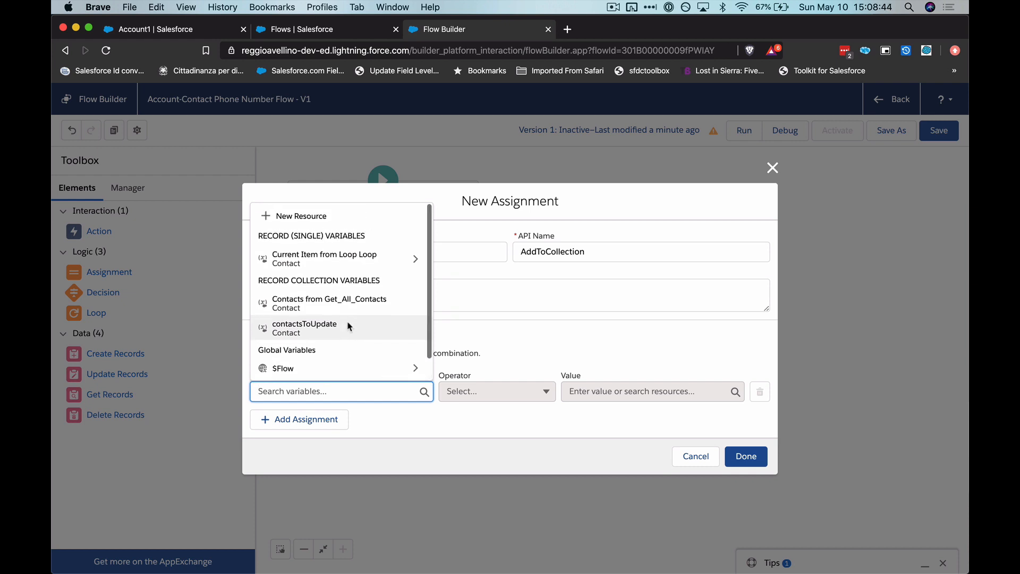
{"action": "left_click", "coordinate": [315, 327]}
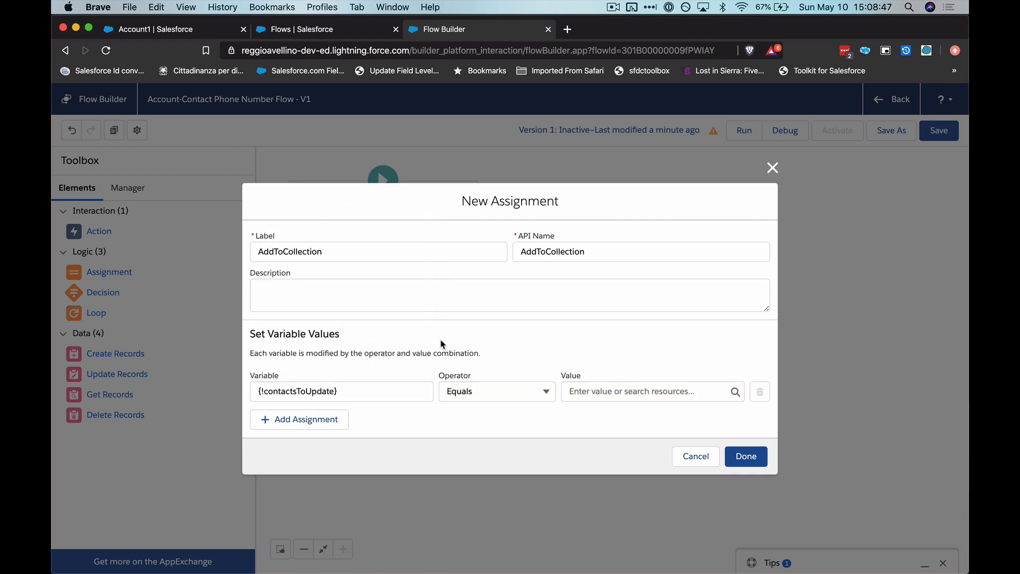
{"action": "left_click", "coordinate": [485, 390]}
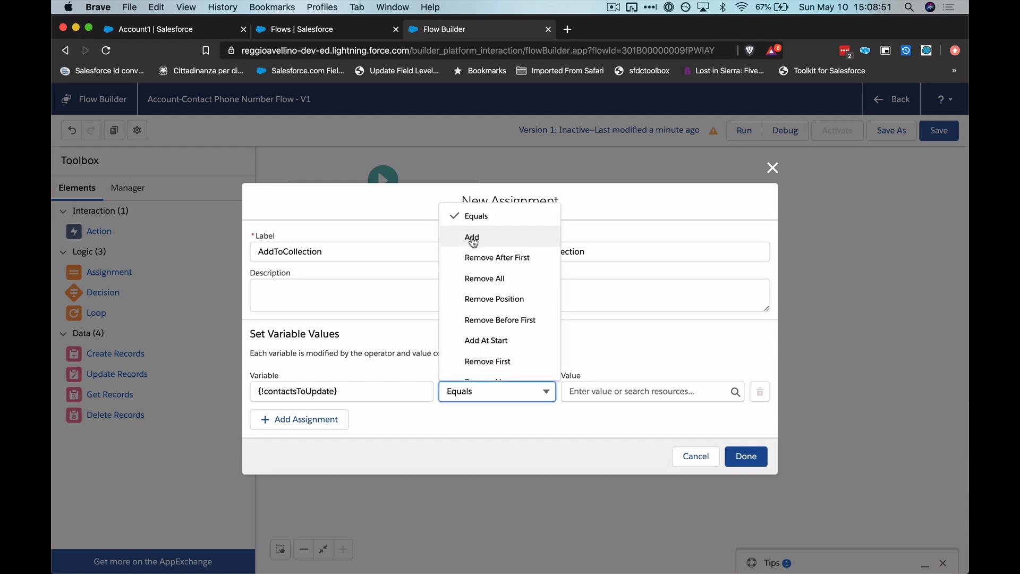
{"action": "left_click", "coordinate": [472, 239]}
{"action": "left_click", "coordinate": [605, 392]}
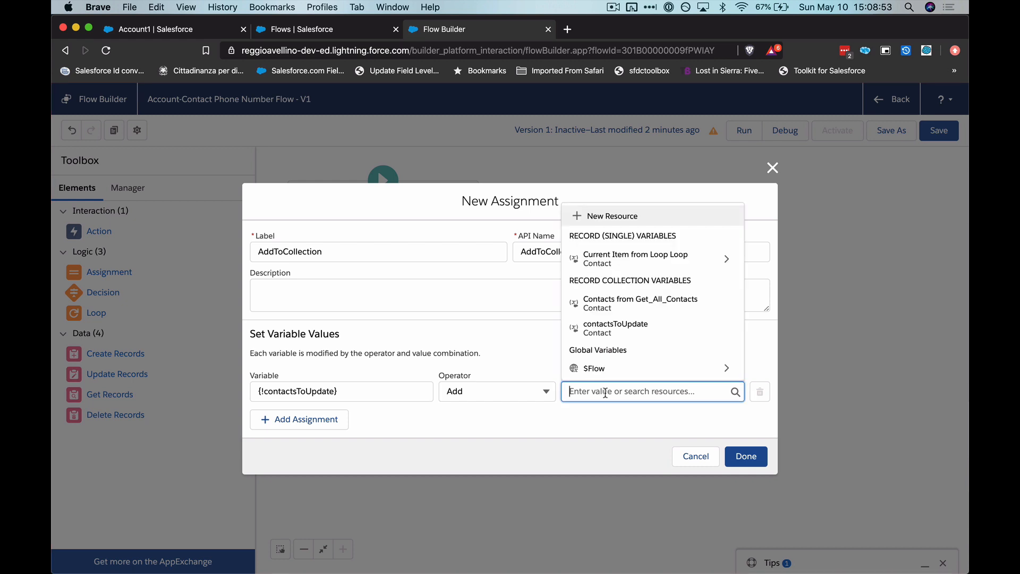
{"action": "left_click", "coordinate": [626, 260]}
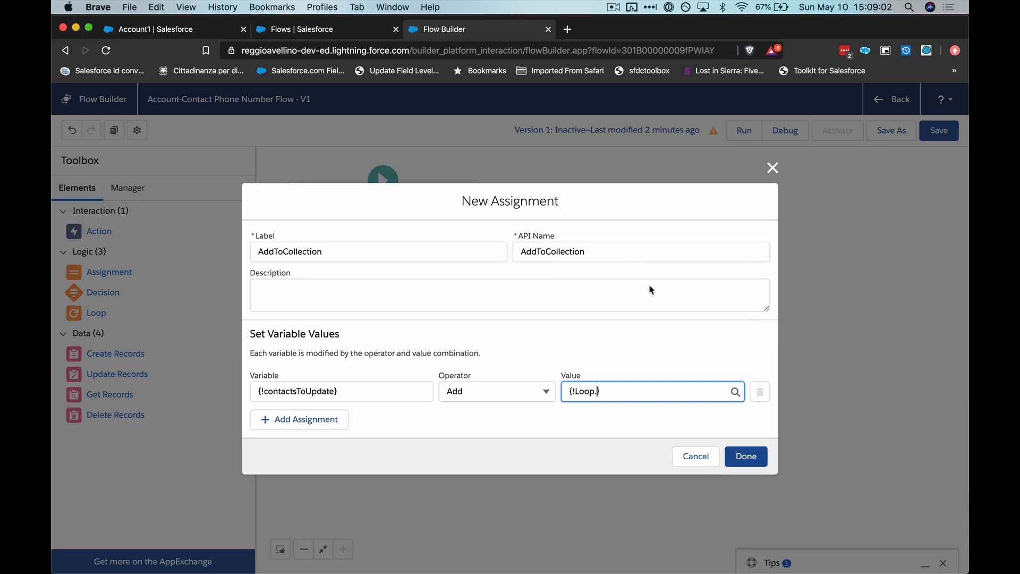
{"action": "left_click", "coordinate": [661, 332]}
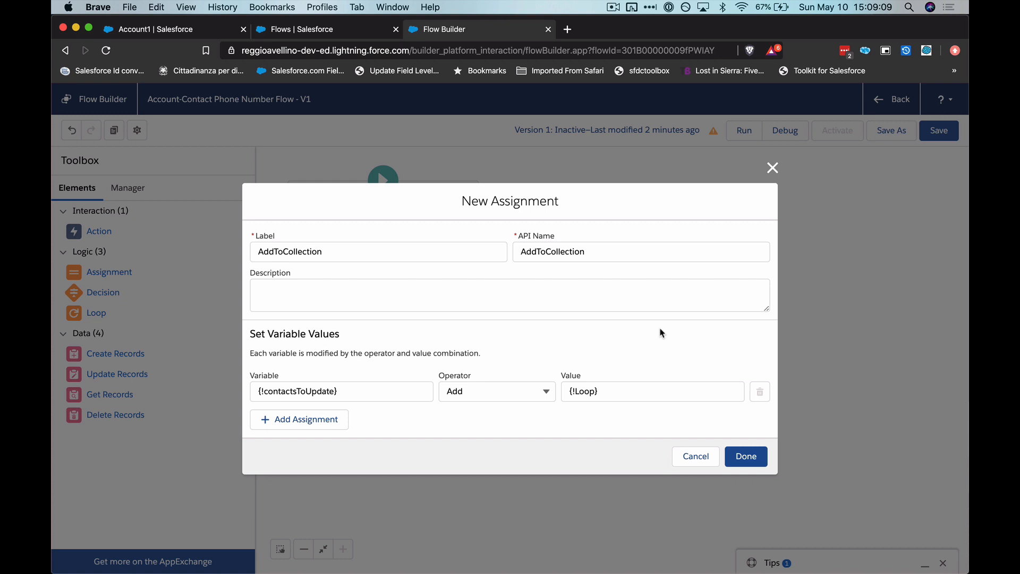
{"action": "left_click", "coordinate": [758, 458]}
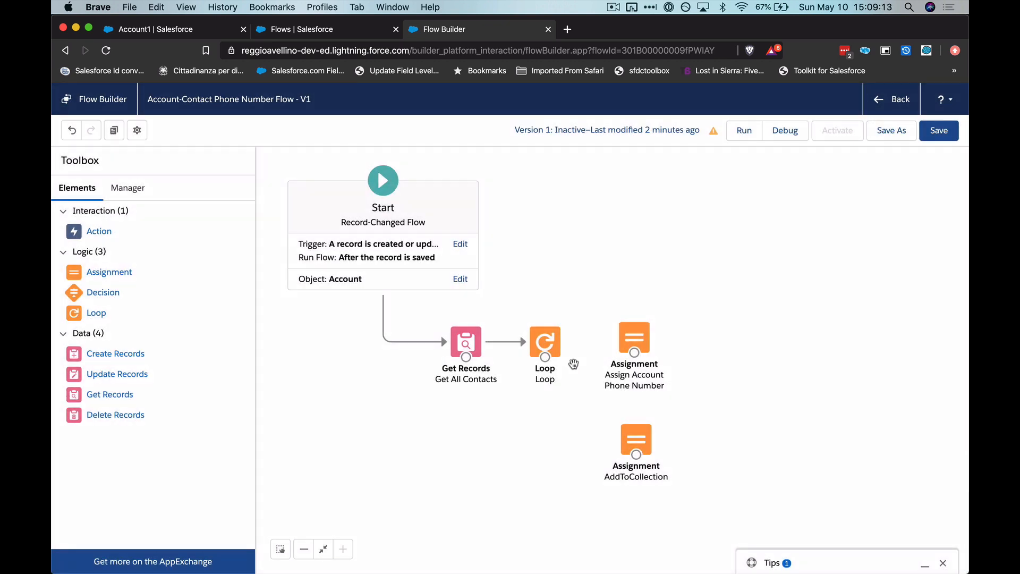
- Route each item of the Loop through Assign Account Phone Number and AddToCollection, connecting AddToCollection back to the Loop
{"action": "left_click_drag", "start_coordinate": [544, 357], "coordinate": [636, 349]}
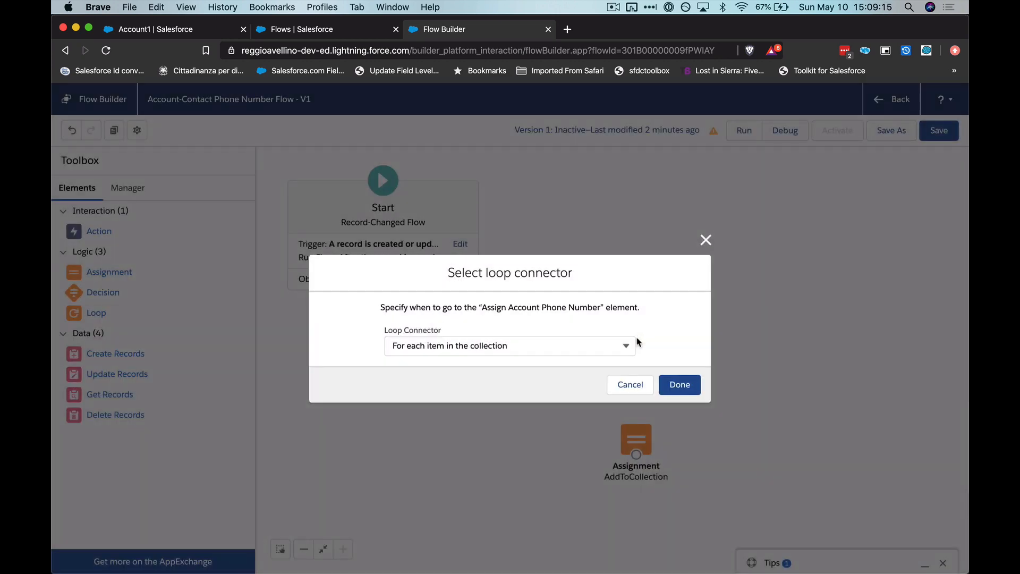
{"action": "left_click", "coordinate": [686, 385]}
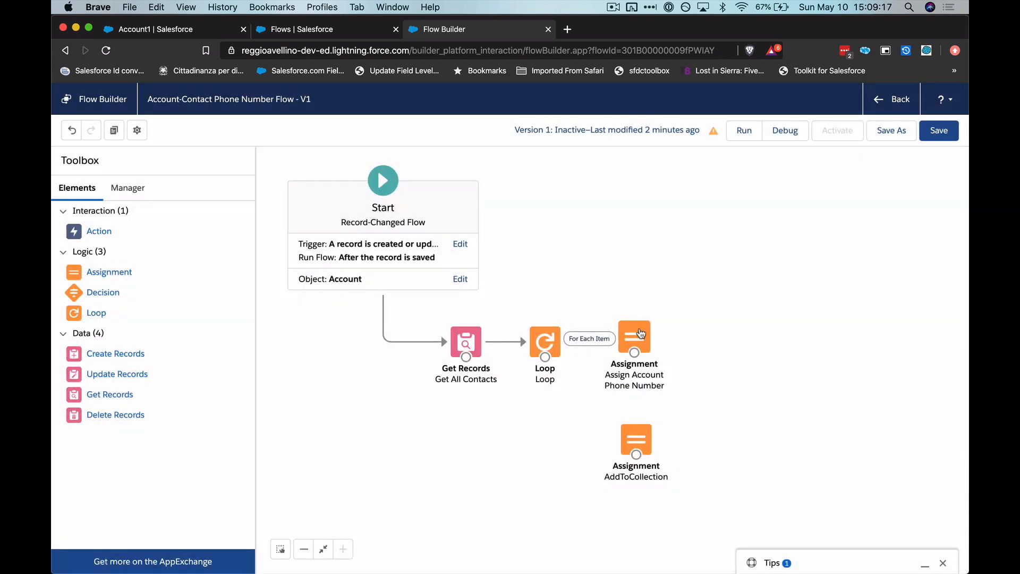
{"action": "left_click_drag", "start_coordinate": [636, 352], "coordinate": [647, 443]}
{"action": "left_click", "coordinate": [647, 444]}
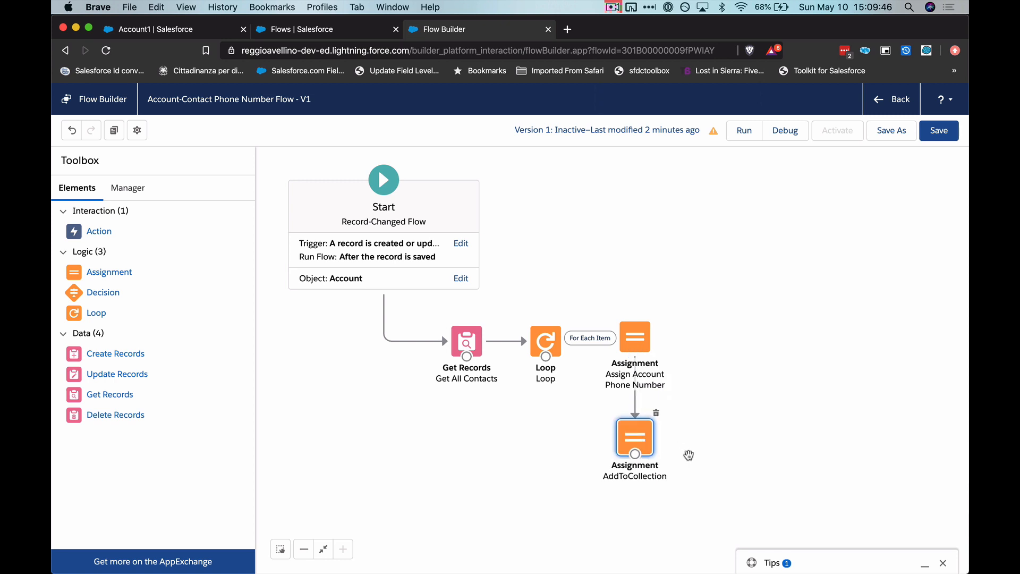
{"action": "left_click_drag", "start_coordinate": [631, 460], "coordinate": [540, 353]}
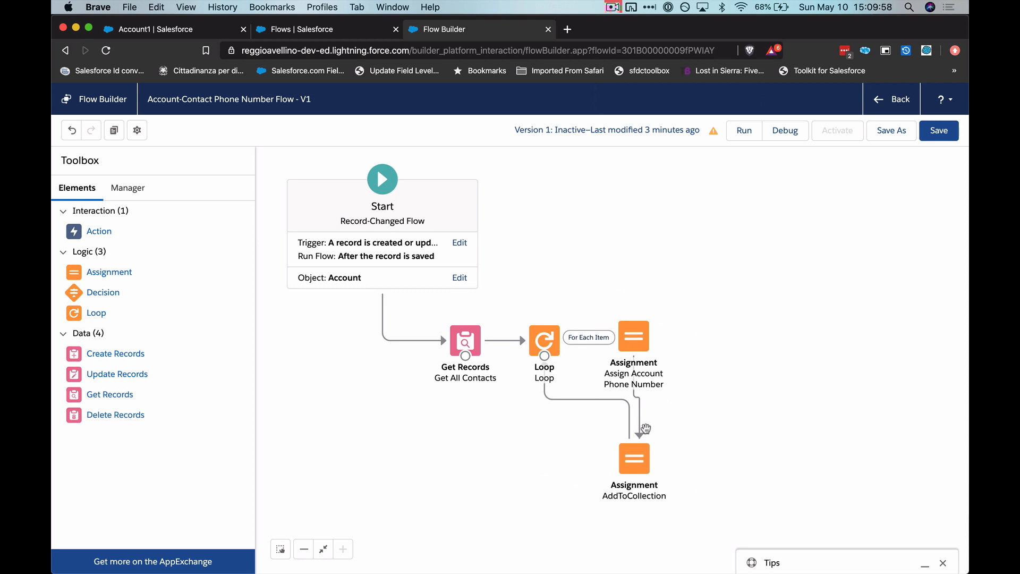
{"action": "left_click", "coordinate": [638, 338]}
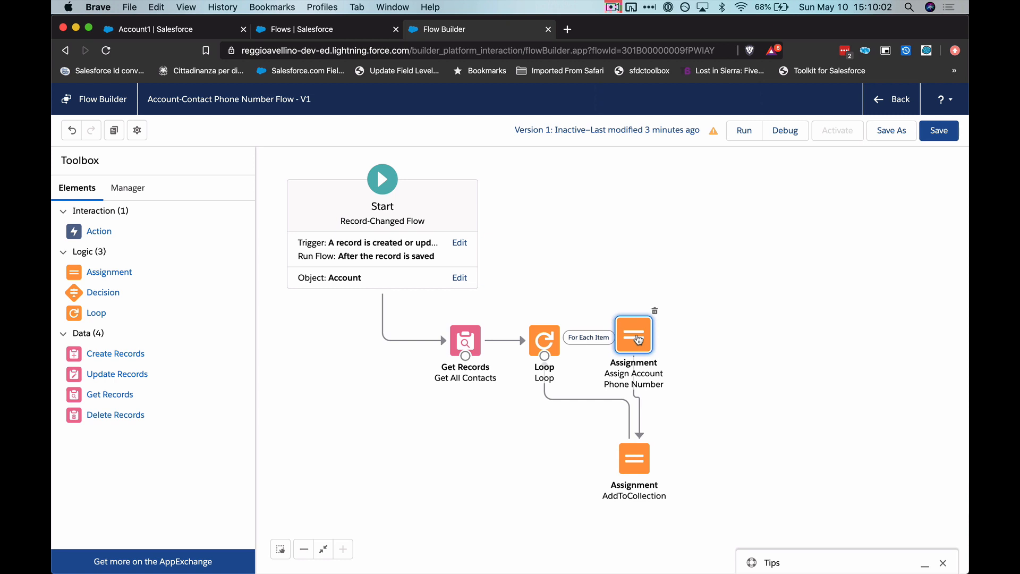
{"action": "left_click", "coordinate": [695, 361]}
{"action": "left_click", "coordinate": [649, 472]}
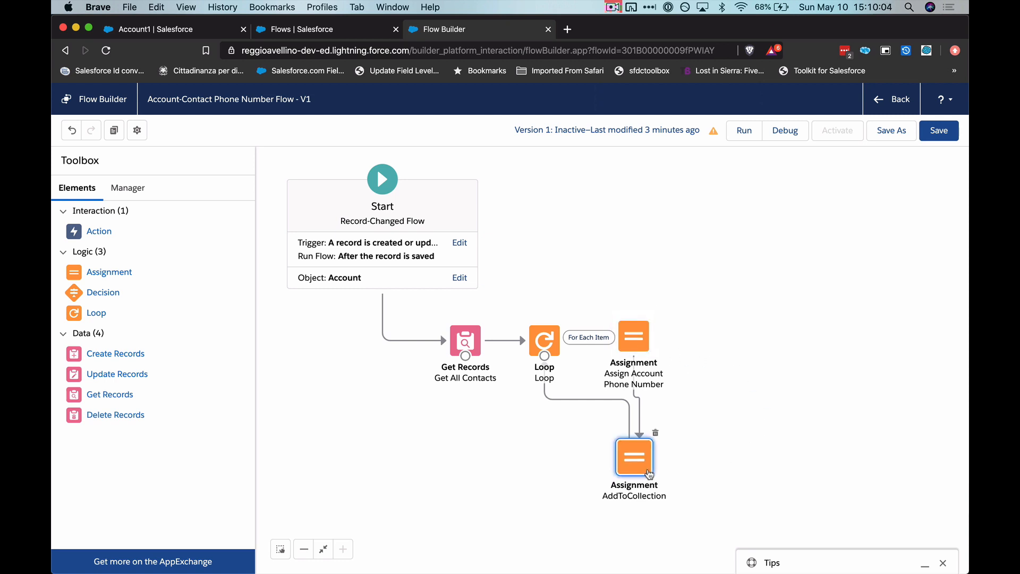
{"action": "left_click", "coordinate": [597, 293]}
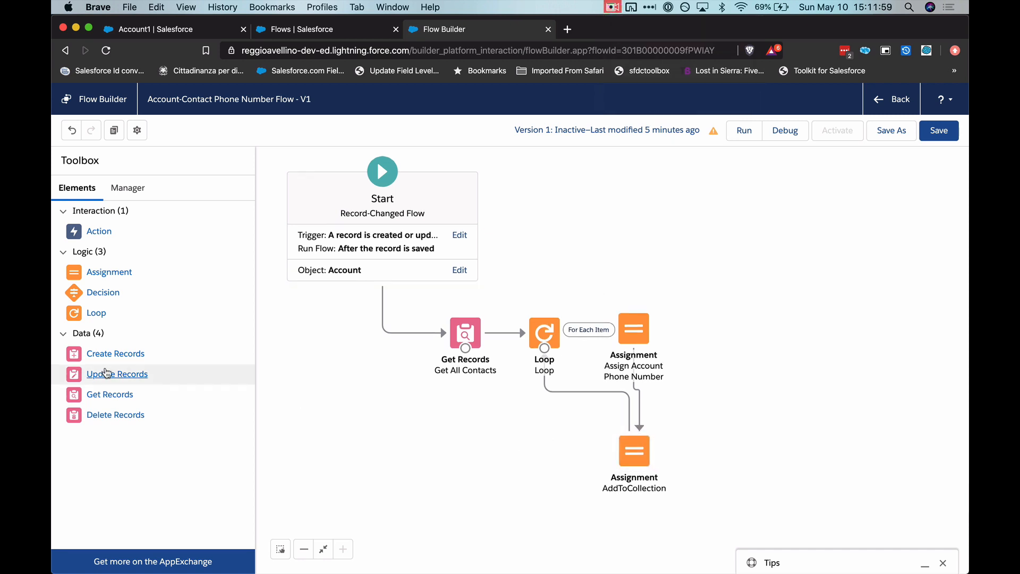
- Add an Update Records element below the Loop, labelled "Update All Contacts" with API name Update_All_Contacts
{"action": "left_click_drag", "start_coordinate": [98, 375], "coordinate": [521, 420]}
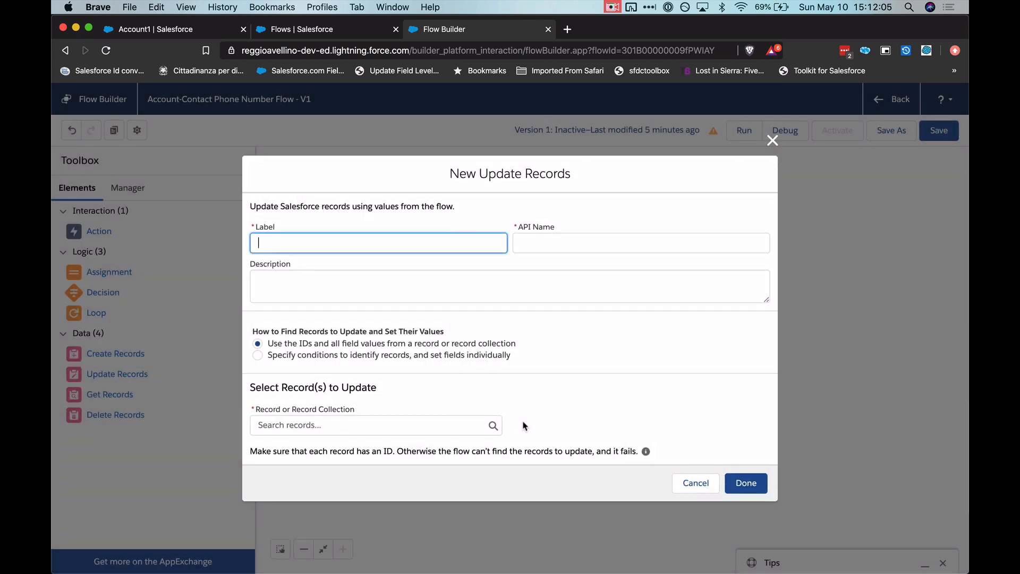
{"action": "type", "text": "Update All Contacts"}
{"action": "key", "text": "Tab"}
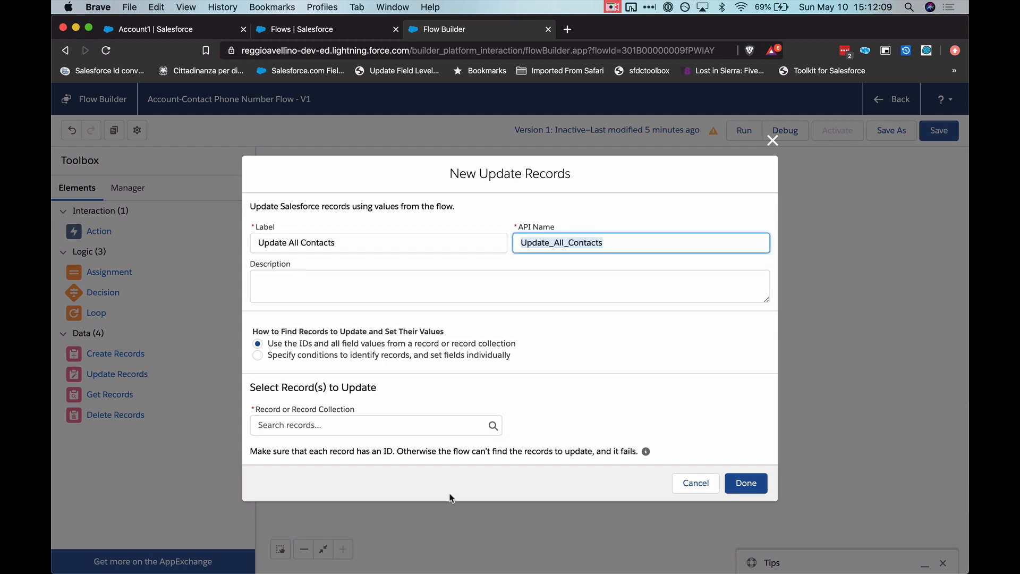
{"action": "left_click", "coordinate": [586, 341]}
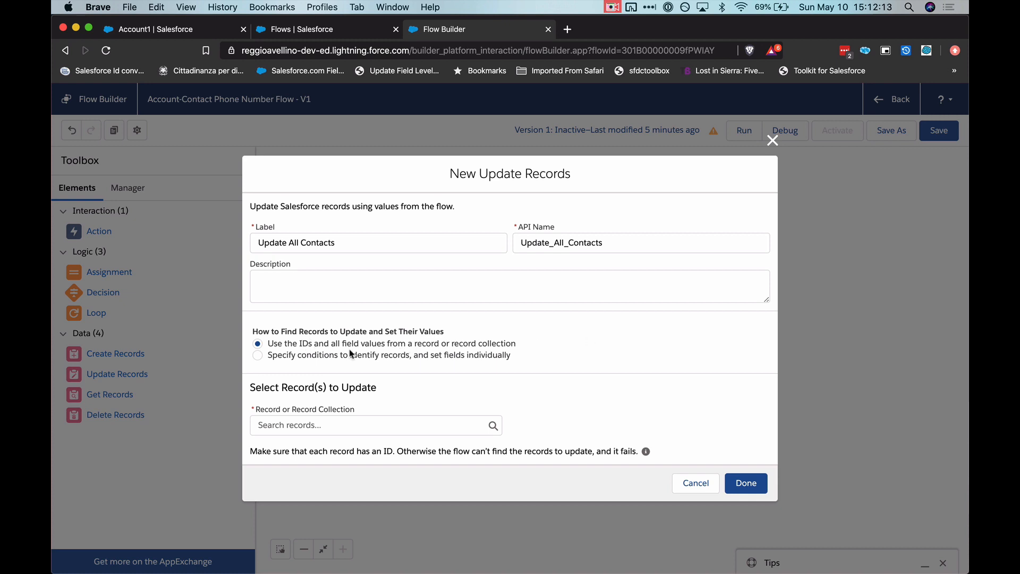
- Set the Update All Contacts element to update the contactsToUpdate record collection, and finish the element
{"action": "left_click", "coordinate": [336, 424]}
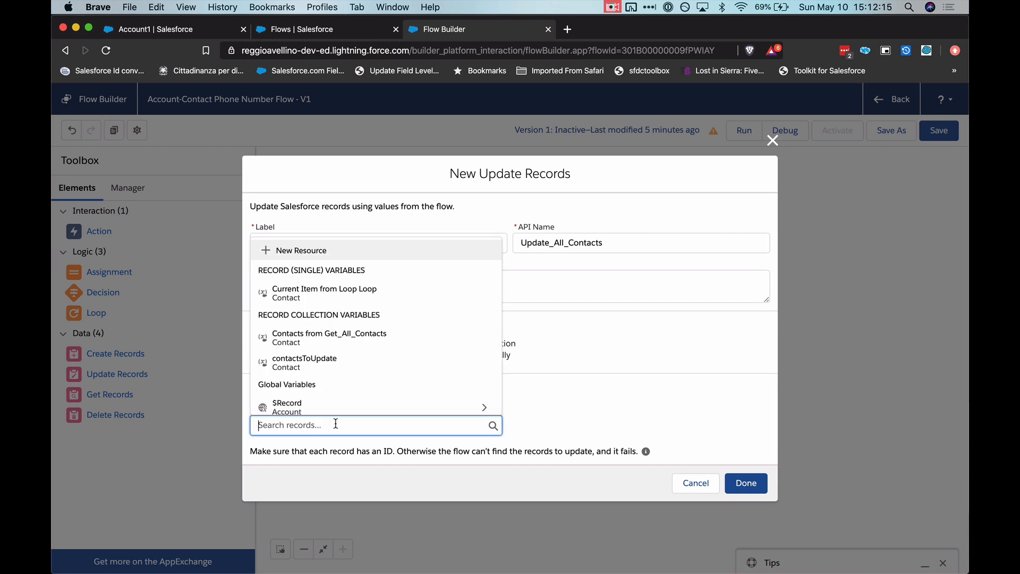
{"action": "left_click", "coordinate": [344, 368]}
{"action": "left_click", "coordinate": [739, 482]}
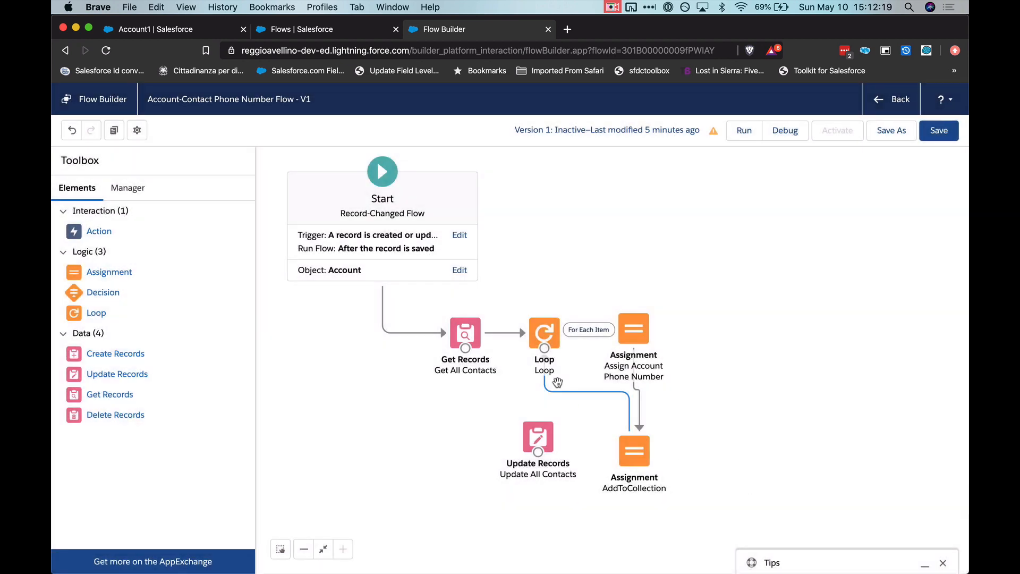
- Nudge Update All Contacts slightly lower and connect the Loop to it as the After Last Item path
{"action": "left_click_drag", "start_coordinate": [537, 433], "coordinate": [542, 446]}
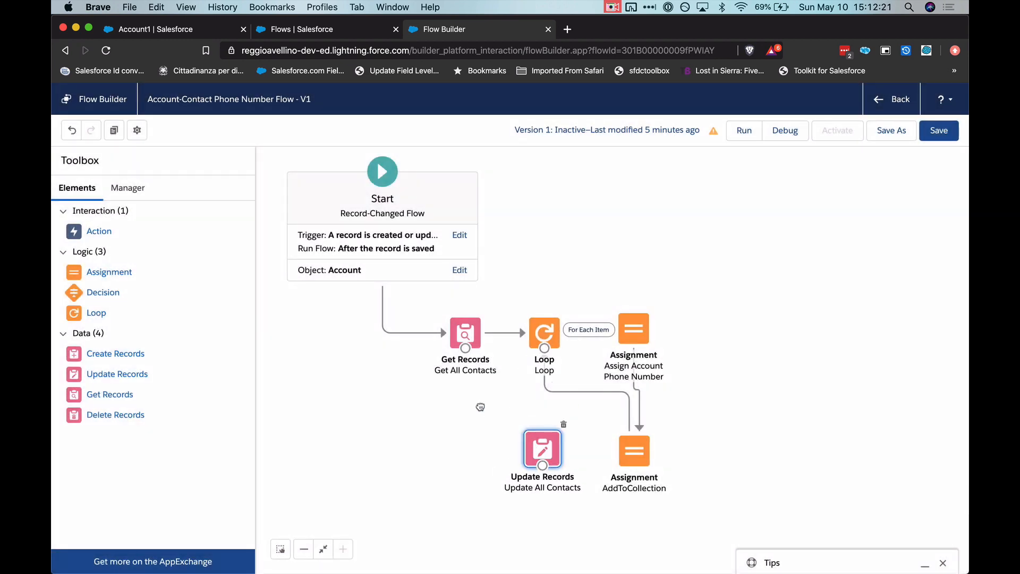
{"action": "left_click_drag", "start_coordinate": [538, 354], "coordinate": [540, 457]}
{"action": "left_click", "coordinate": [537, 399]}
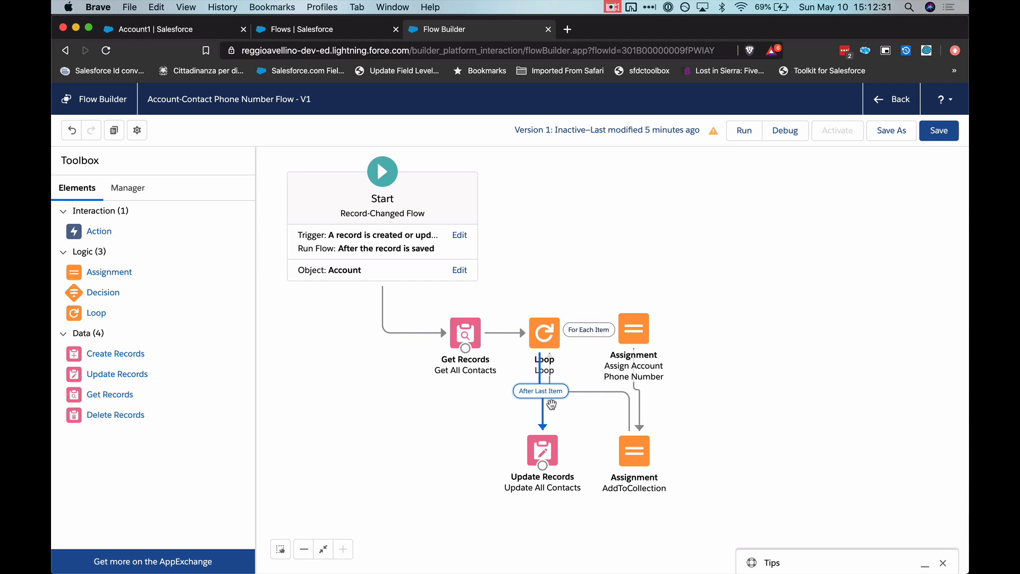
- Save the Account-Contact Phone Number Flow and activate it
{"action": "left_click", "coordinate": [820, 365]}
{"action": "left_click", "coordinate": [939, 131]}
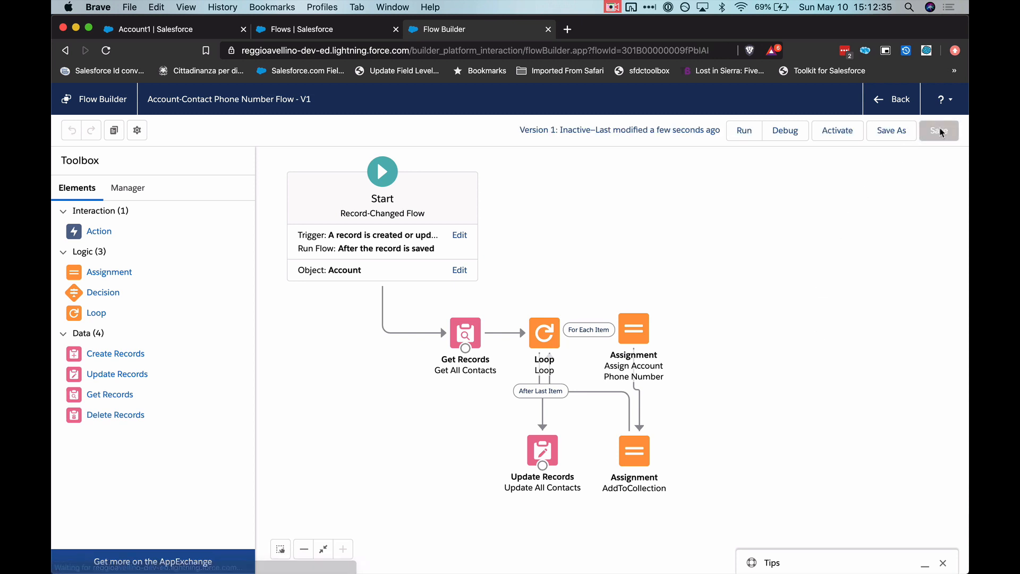
{"action": "left_click", "coordinate": [838, 131]}
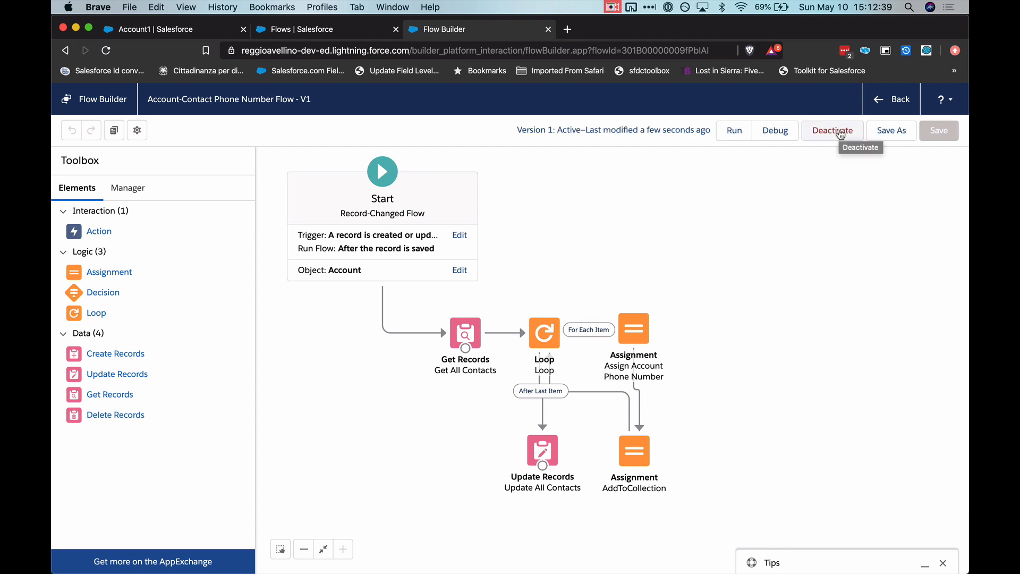
- Switch to the Account1 record and view its full list of related contacts to check their phone fields
{"action": "left_click", "coordinate": [181, 31]}
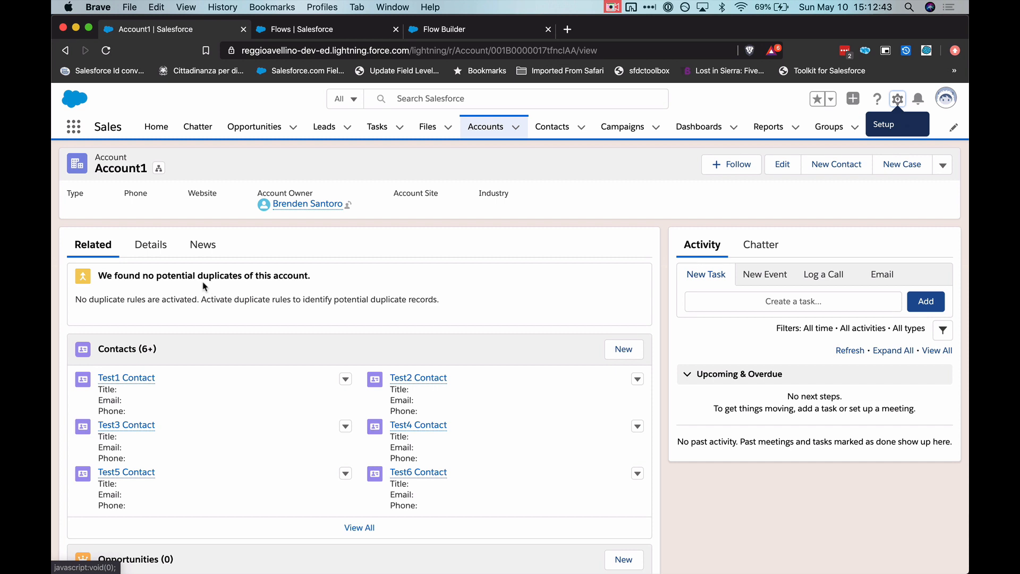
{"action": "scroll", "coordinate": [204, 326], "scroll_direction": "down", "scroll_amount": 1}
{"action": "left_click", "coordinate": [366, 507]}
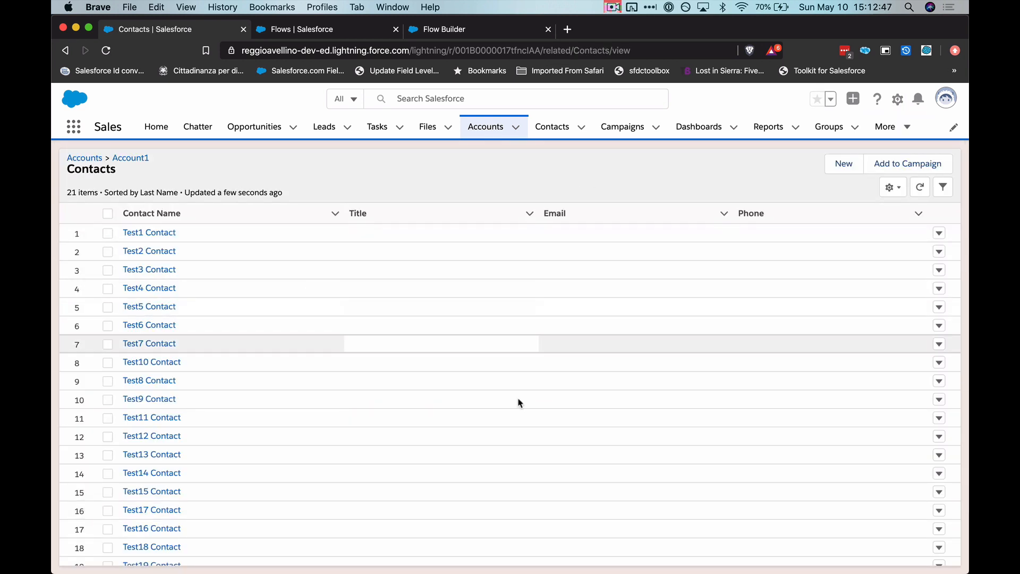
- Return to Account1's details, enter the account's phone number and try to save the record
{"action": "left_click", "coordinate": [130, 160]}
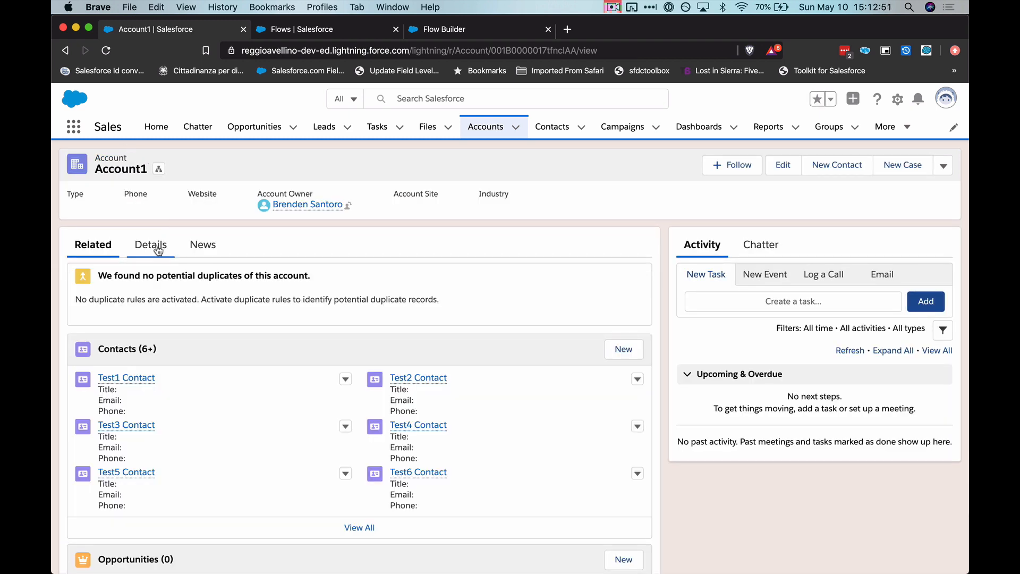
{"action": "left_click", "coordinate": [149, 244]}
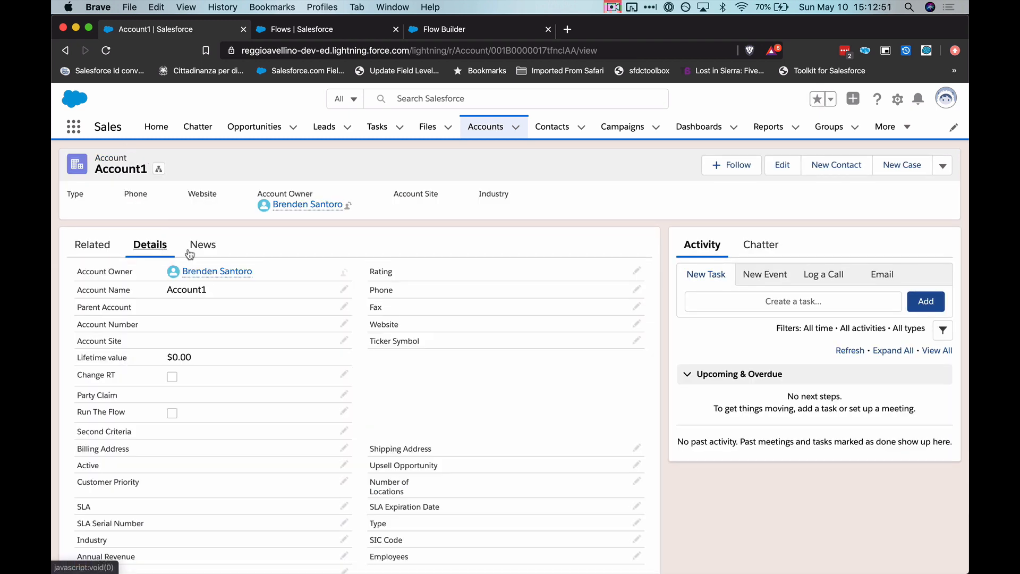
{"action": "left_click", "coordinate": [636, 289]}
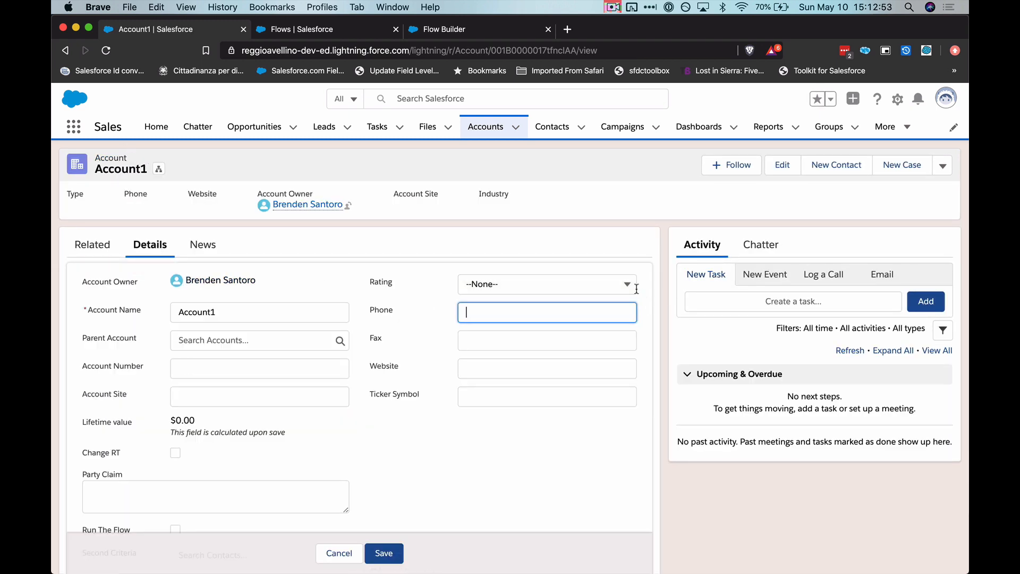
{"action": "type", "text": "2035559295"}
{"action": "left_click", "coordinate": [761, 570]}
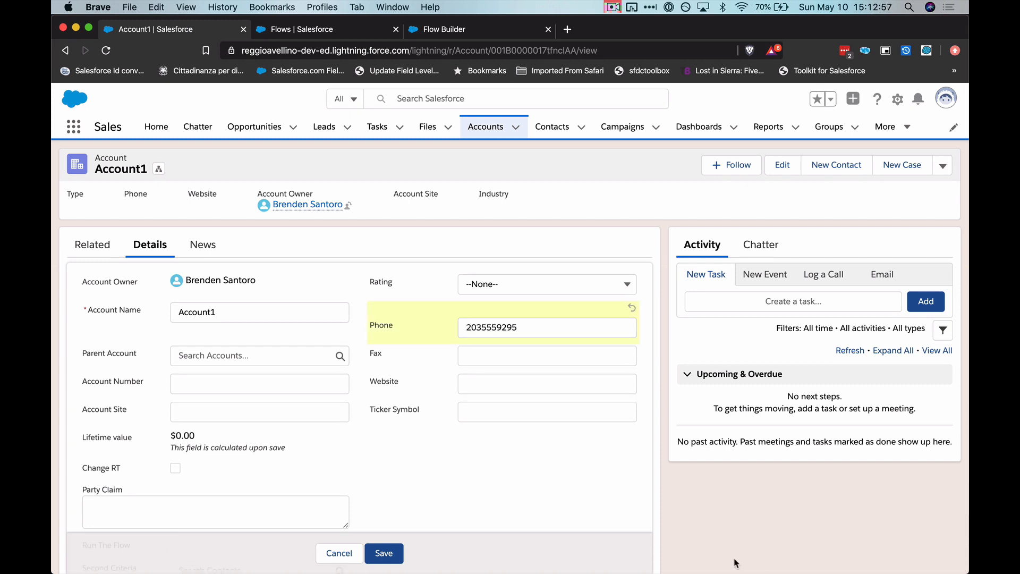
{"action": "left_click", "coordinate": [394, 553]}
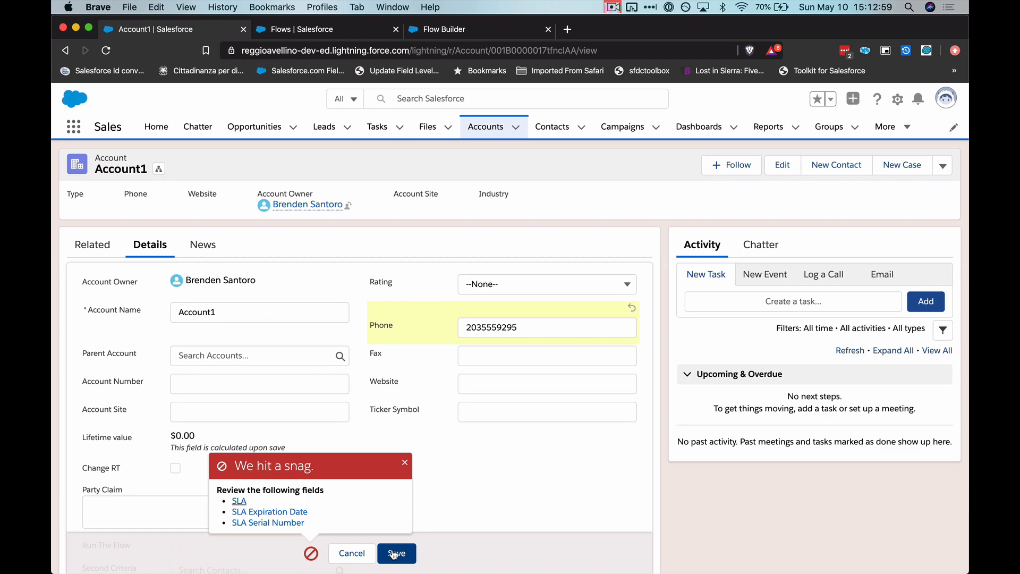
- Fill in Account1's required SLA fields with SLA Gold, expiration date 5/10/2020 and serial number 56789, and save the record
{"action": "scroll", "coordinate": [385, 429], "scroll_direction": "down", "scroll_amount": 7}
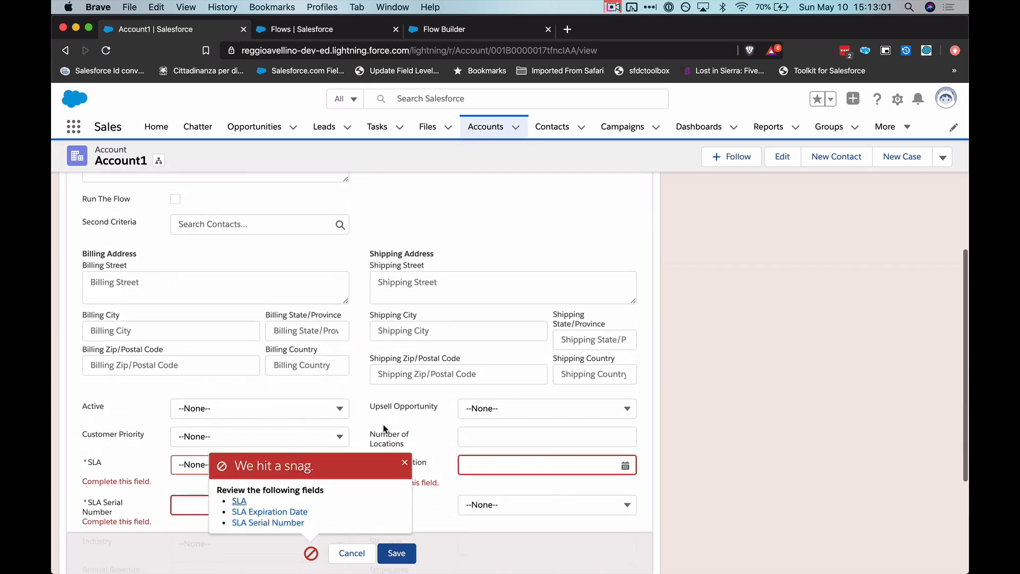
{"action": "scroll", "coordinate": [385, 428], "scroll_direction": "down", "scroll_amount": 3}
{"action": "left_click", "coordinate": [304, 329]}
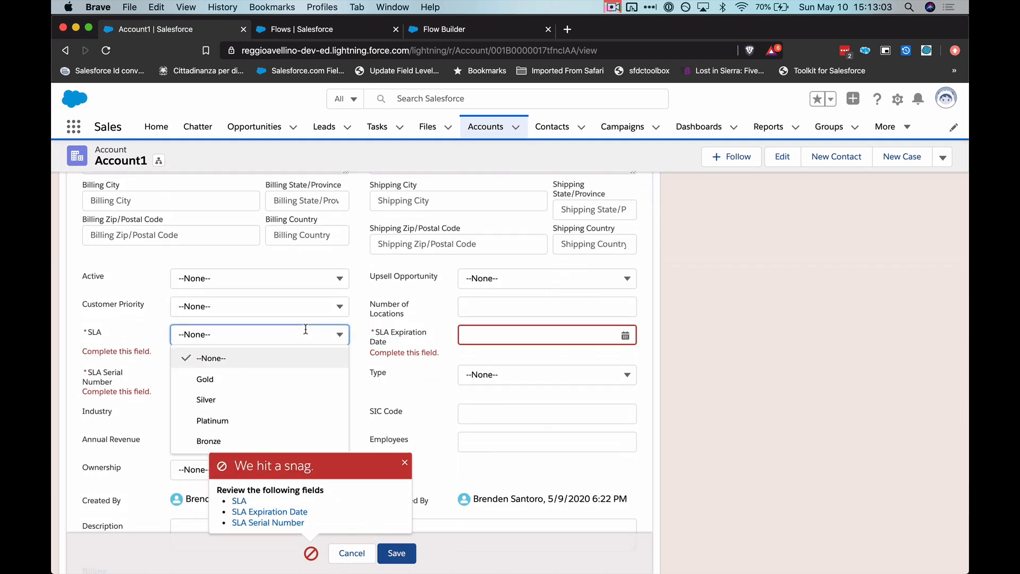
{"action": "left_click", "coordinate": [267, 378]}
{"action": "left_click", "coordinate": [471, 334]}
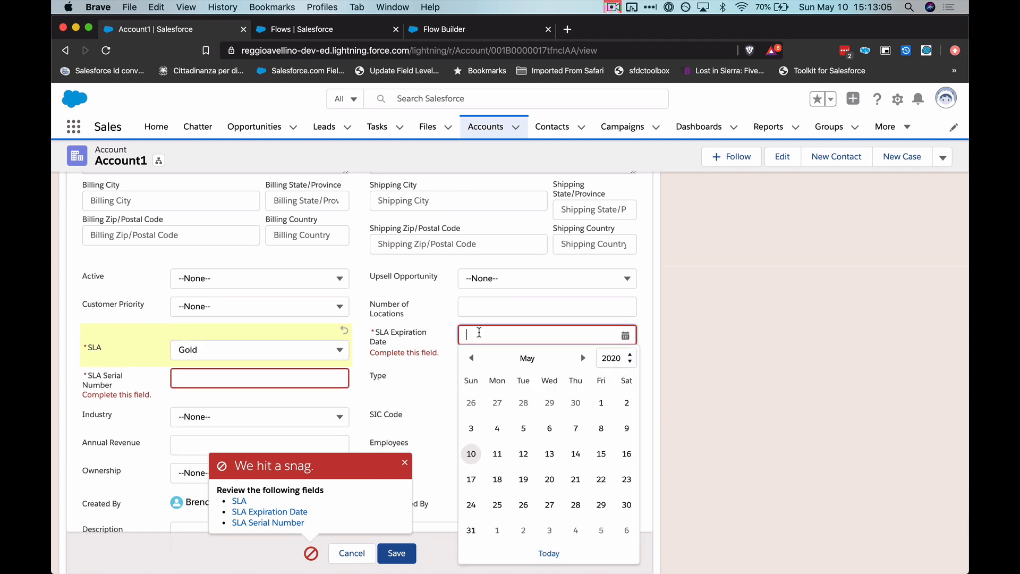
{"action": "left_click", "coordinate": [471, 454]}
{"action": "left_click", "coordinate": [292, 385]}
{"action": "type", "text": "56789"}
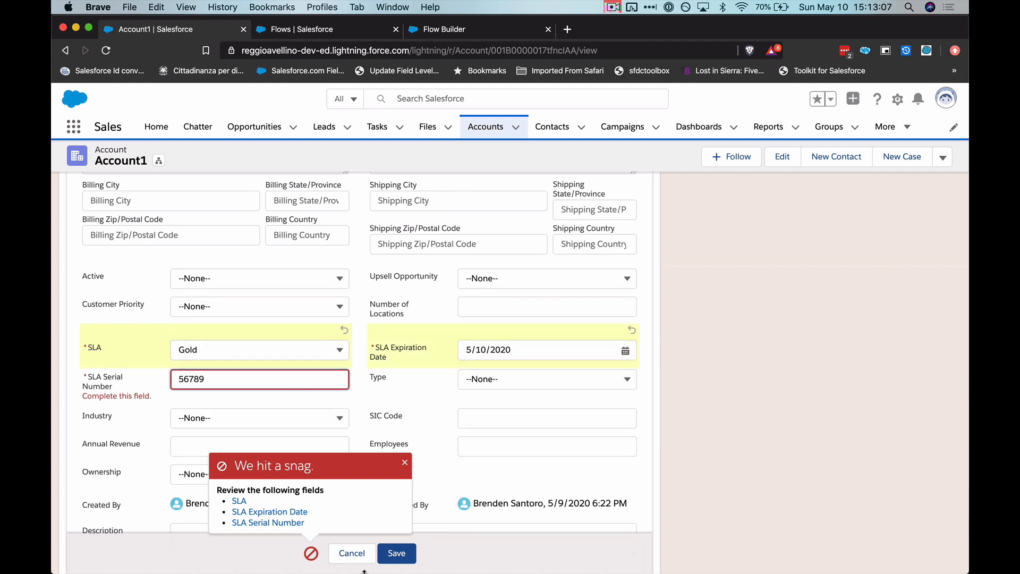
{"action": "left_click", "coordinate": [397, 553]}
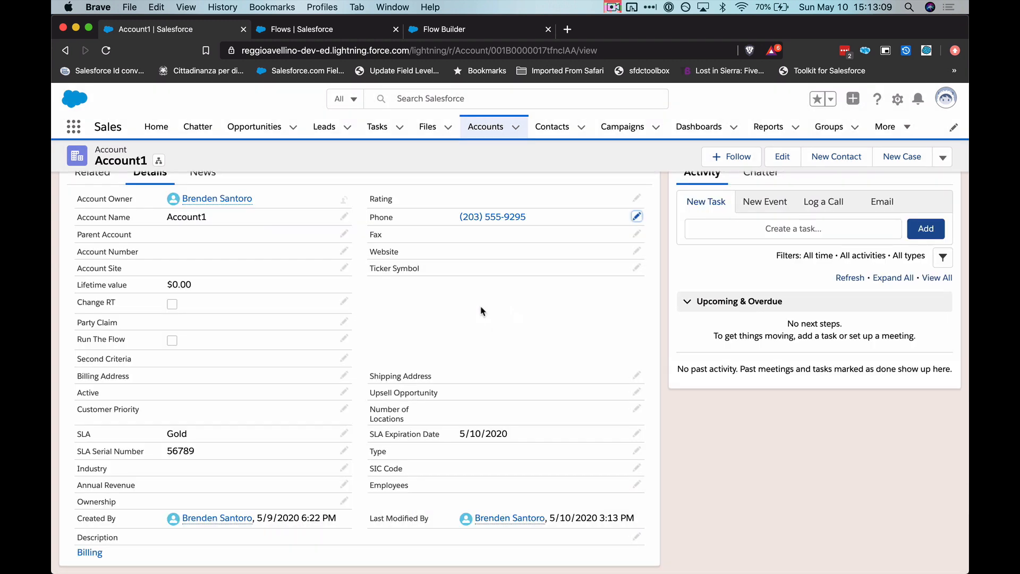
- Check the phone numbers of all contacts in Account1's full related contacts list
{"action": "left_click", "coordinate": [89, 245]}
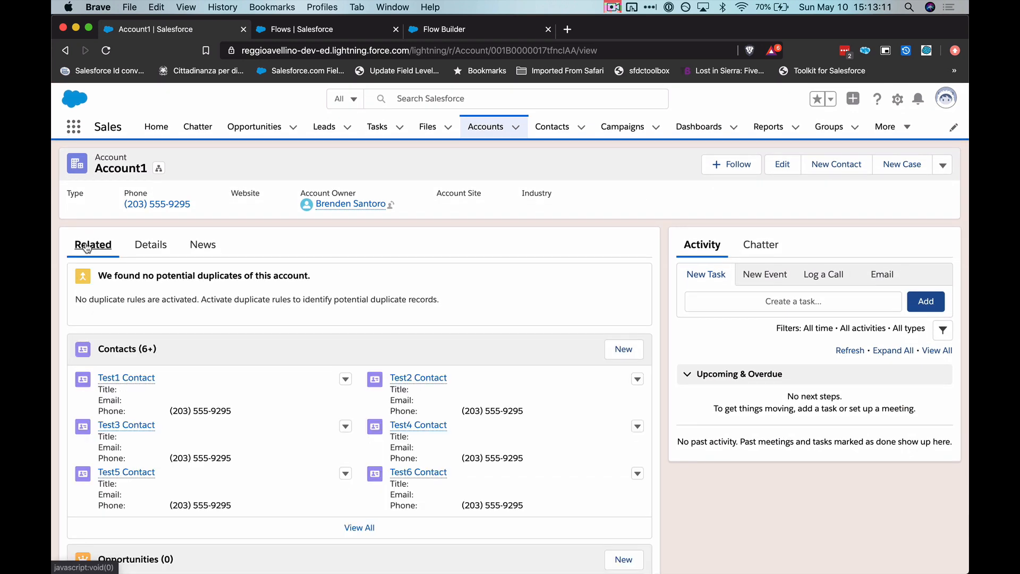
{"action": "left_click", "coordinate": [358, 527]}
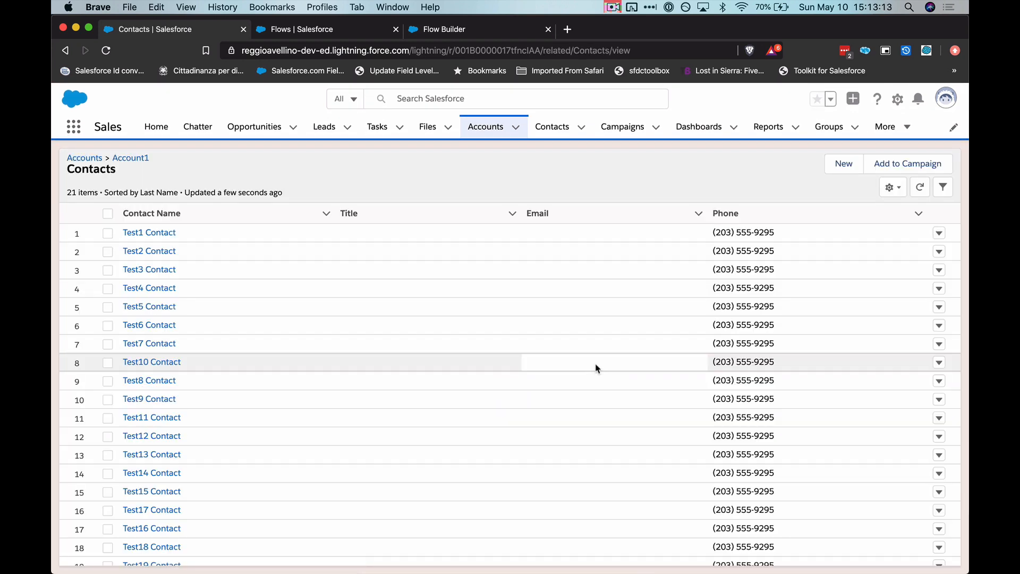
{"action": "scroll", "coordinate": [596, 365], "scroll_direction": "down", "scroll_amount": 3}
{"action": "scroll", "coordinate": [595, 365], "scroll_direction": "up", "scroll_amount": 3}
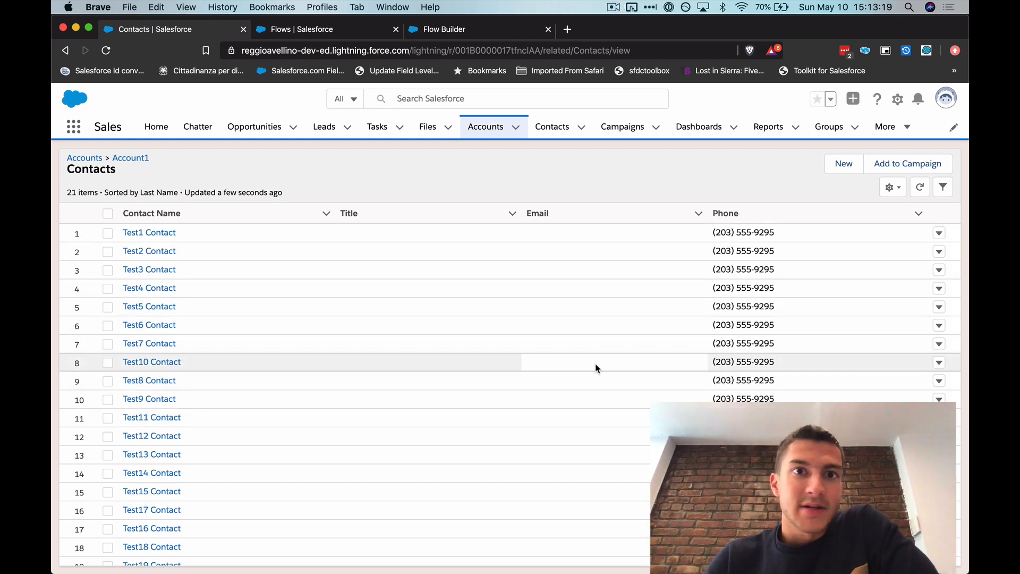
- Switch back to Flow Builder and review the Account-Contact Phone Number Flow on the canvas
{"action": "left_click", "coordinate": [333, 33]}
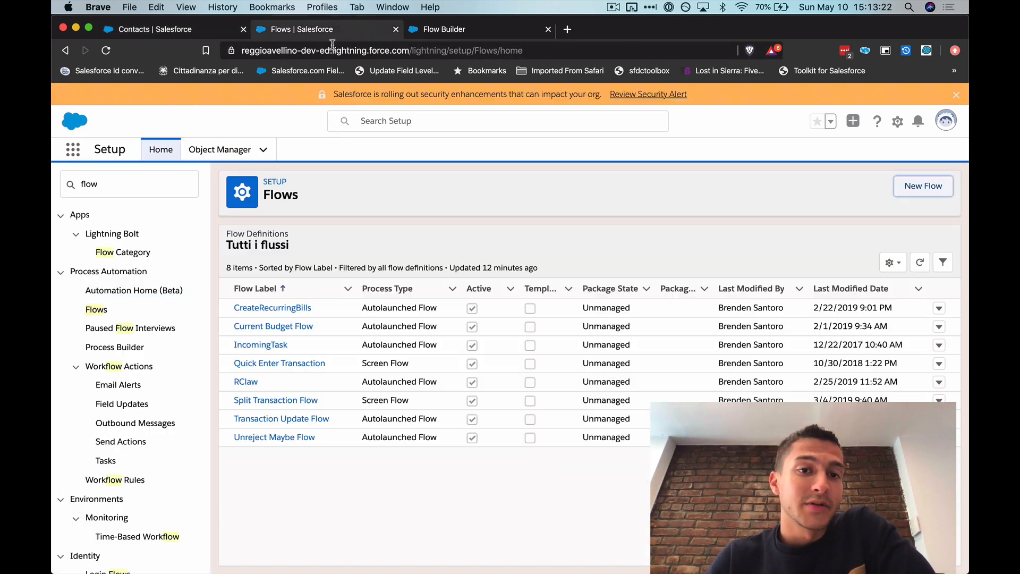
{"action": "left_click", "coordinate": [448, 33]}
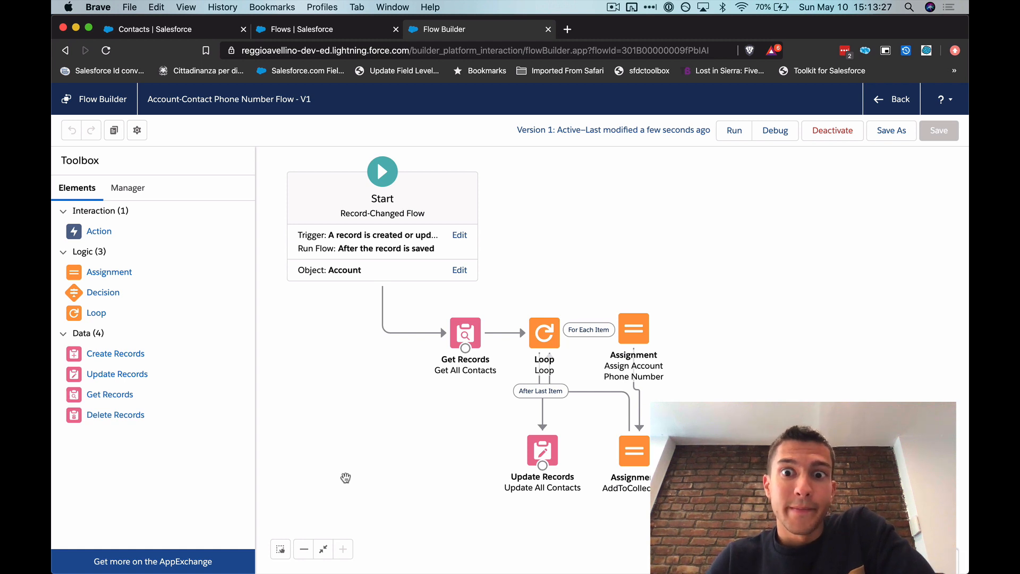
{"action": "left_click", "coordinate": [646, 327]}
{"action": "left_click", "coordinate": [701, 337]}
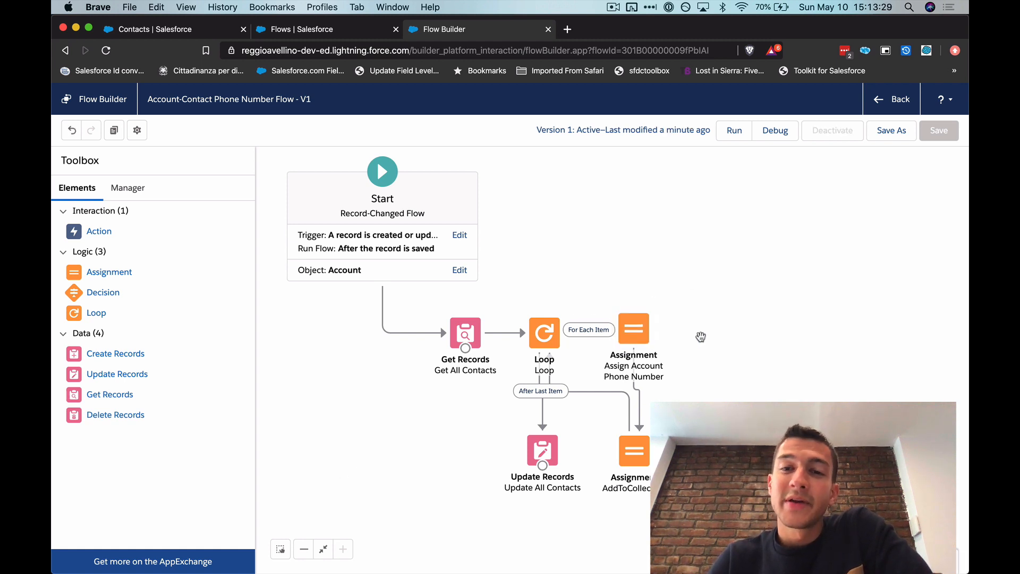